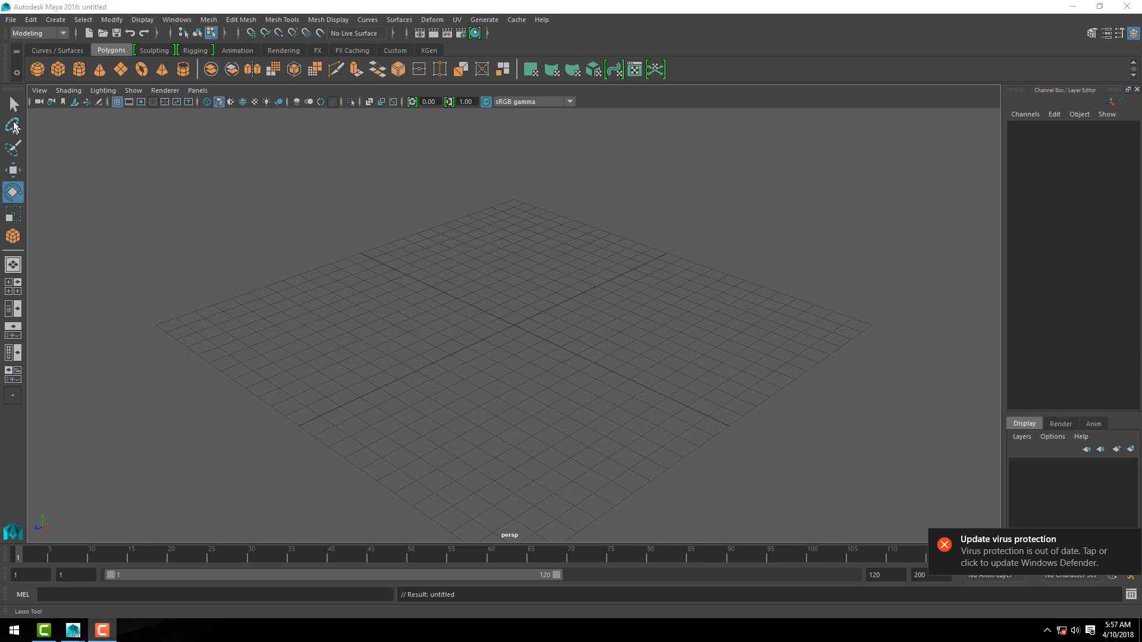
# - Activate the Select Tool and look through the four-view layout, an orbited perspective view and the maximized top view, ending in full perspective
pyautogui.click(14, 106)
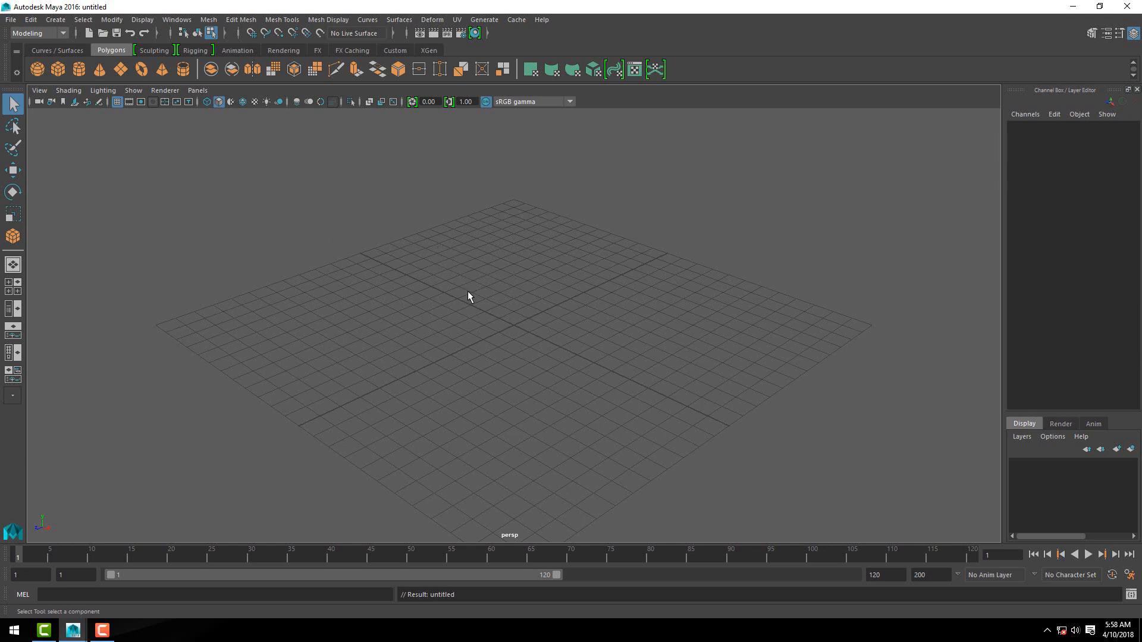
pyautogui.press('space')
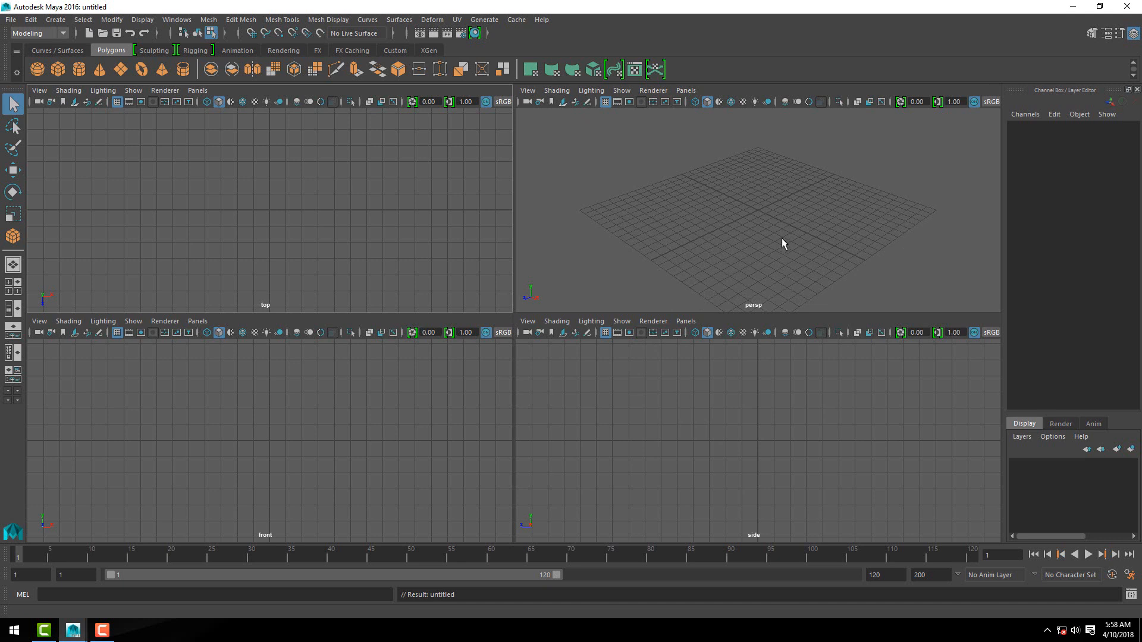
pyautogui.moveTo(812, 225); pyautogui.dragTo(776, 190)
pyautogui.keyDown('alt'); pyautogui.moveTo(691, 173); pyautogui.dragTo(830, 185); pyautogui.keyUp('alt')
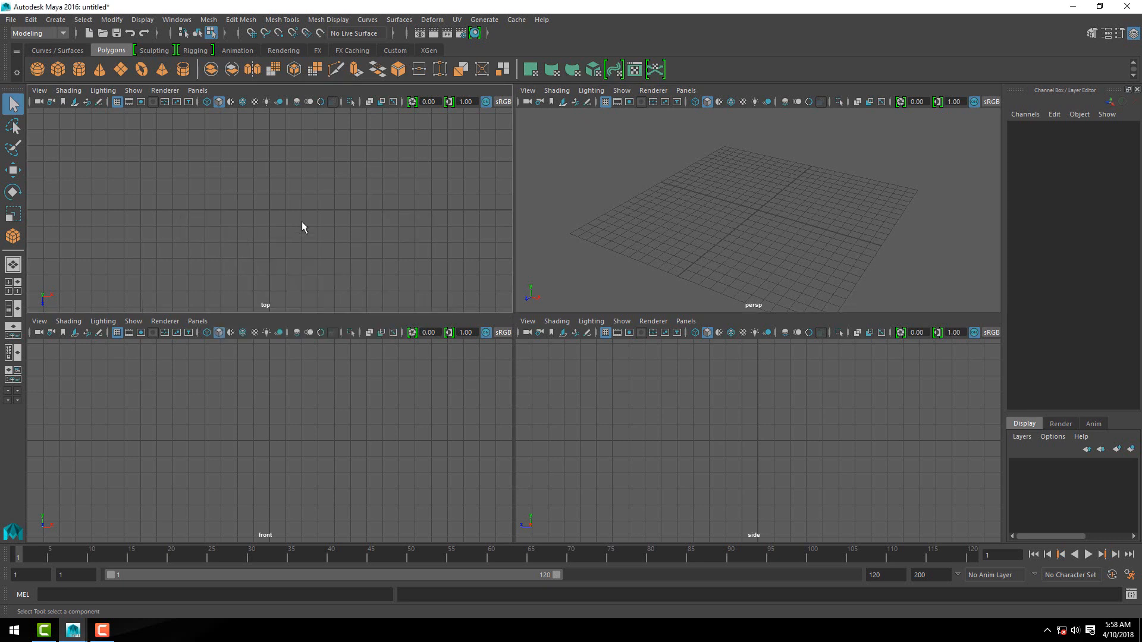
pyautogui.press('space')
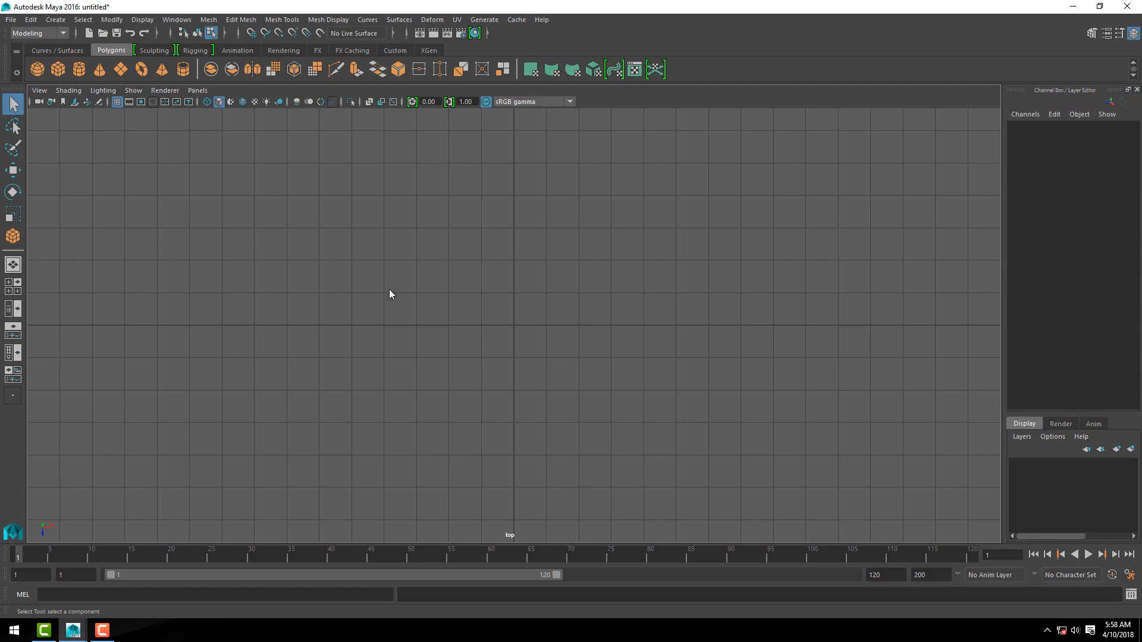
pyautogui.press('space')
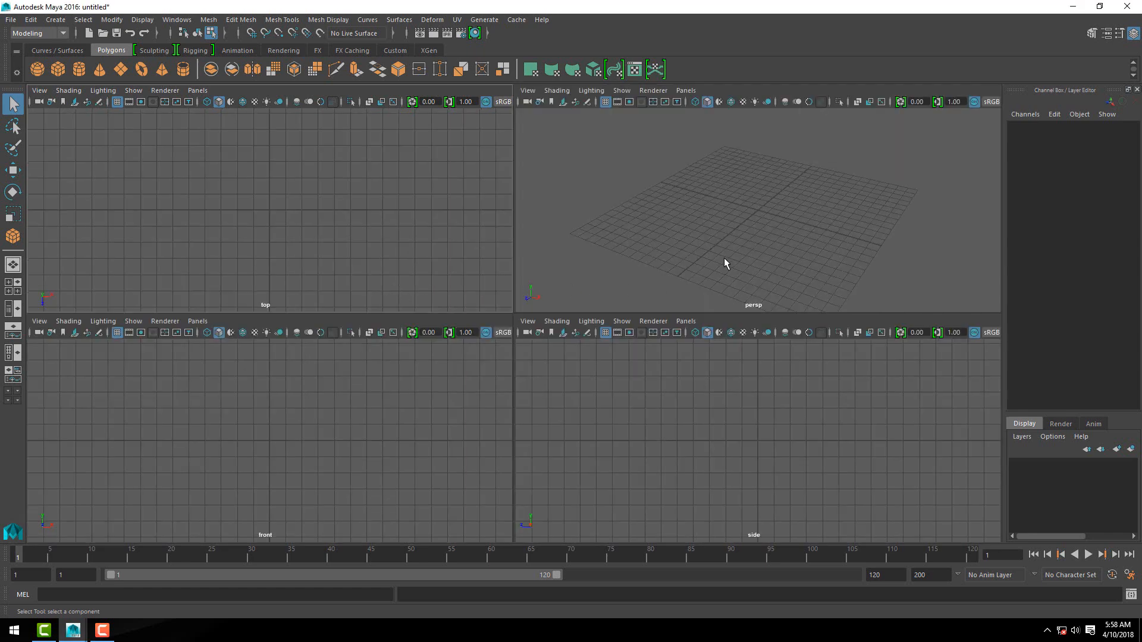
pyautogui.press('space')
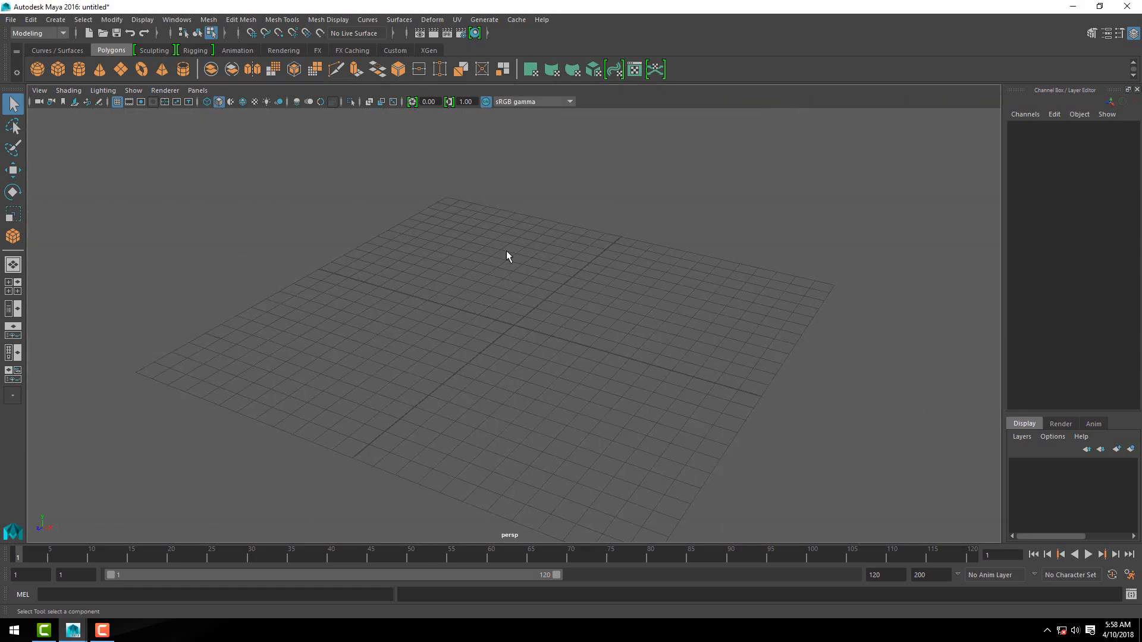
# - Draw a polygon cube on the grid, about 10.9 wide, 5.7 high and 8.7 deep
pyautogui.click(58, 70)
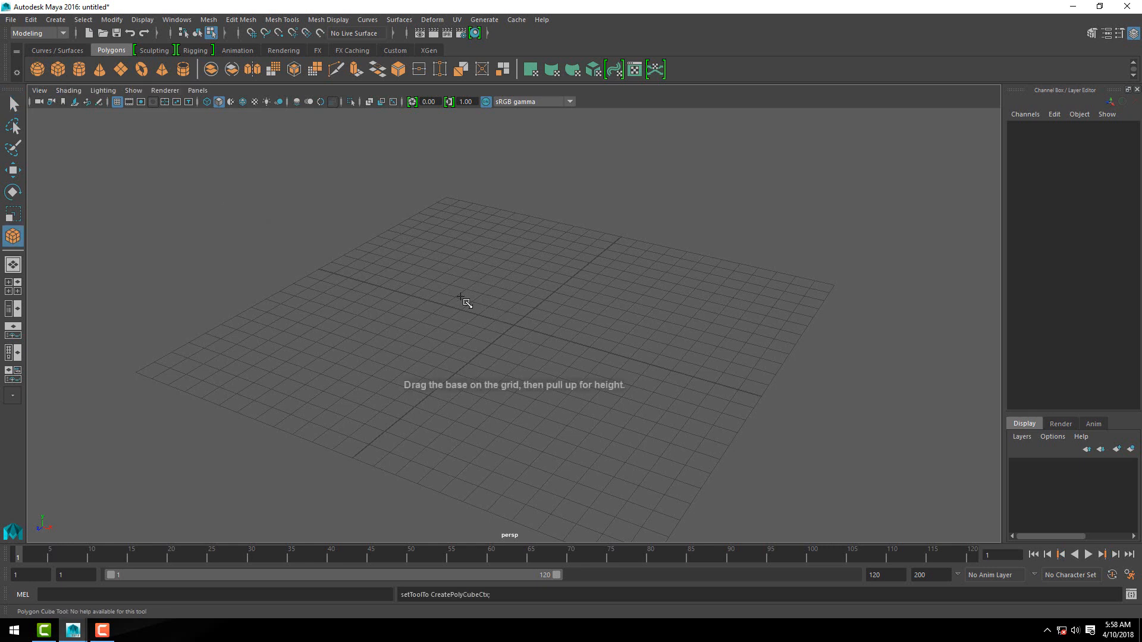
pyautogui.moveTo(419, 299); pyautogui.dragTo(532, 462)
pyautogui.moveTo(533, 408); pyautogui.dragTo(544, 255)
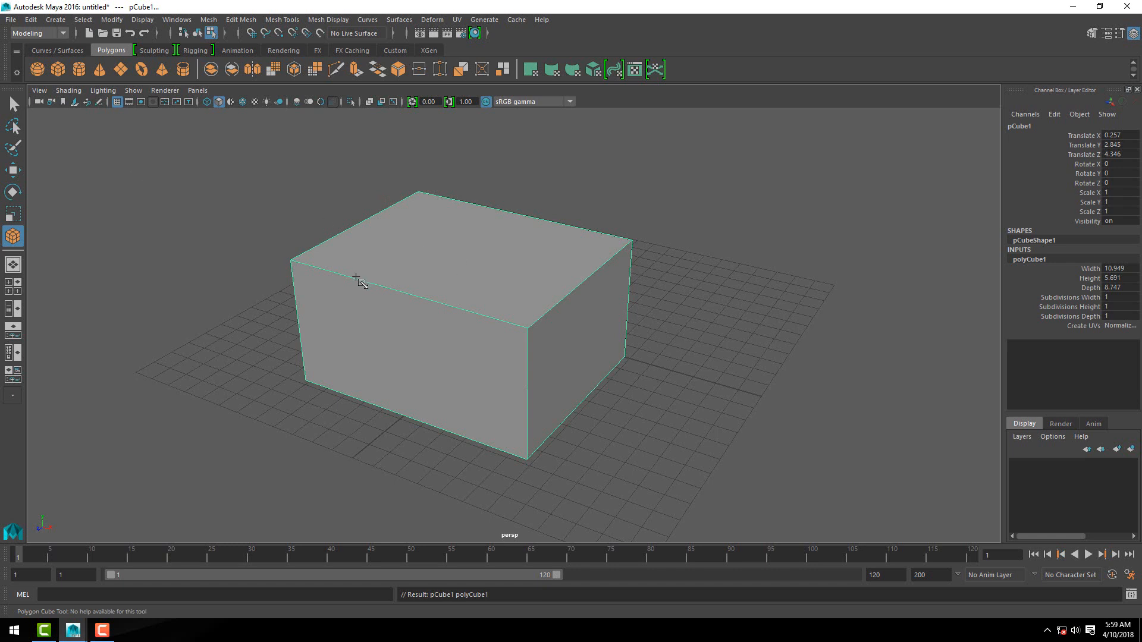
# - Deselect the cube with the Select Tool, and reselect it as a whole object in Object Mode
pyautogui.press('q')
pyautogui.click(175, 323)
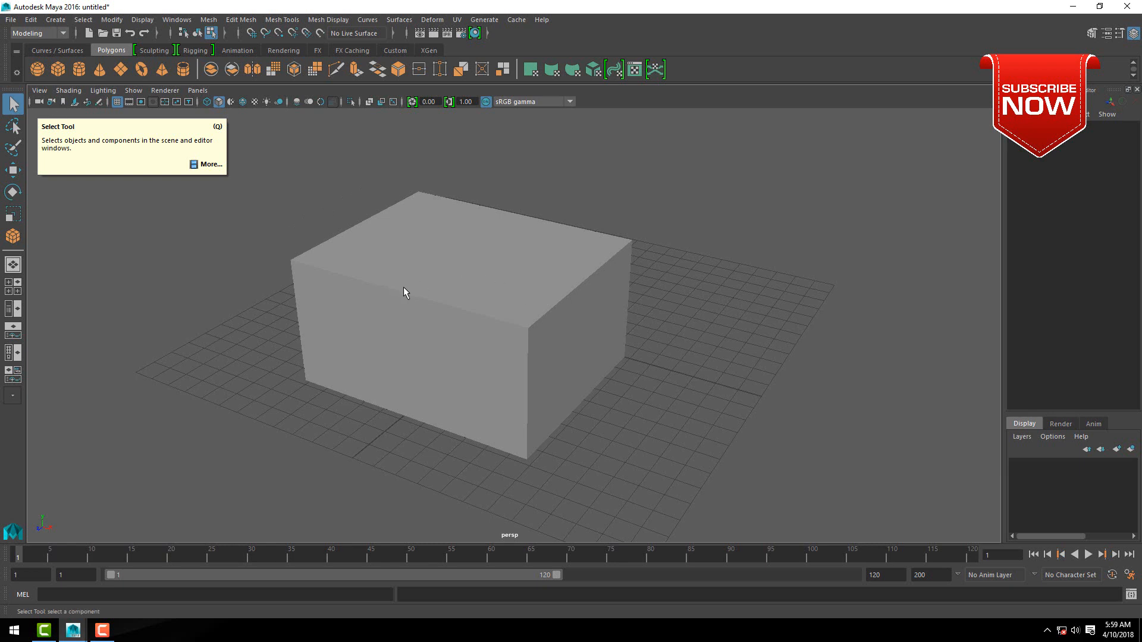
pyautogui.click(444, 312)
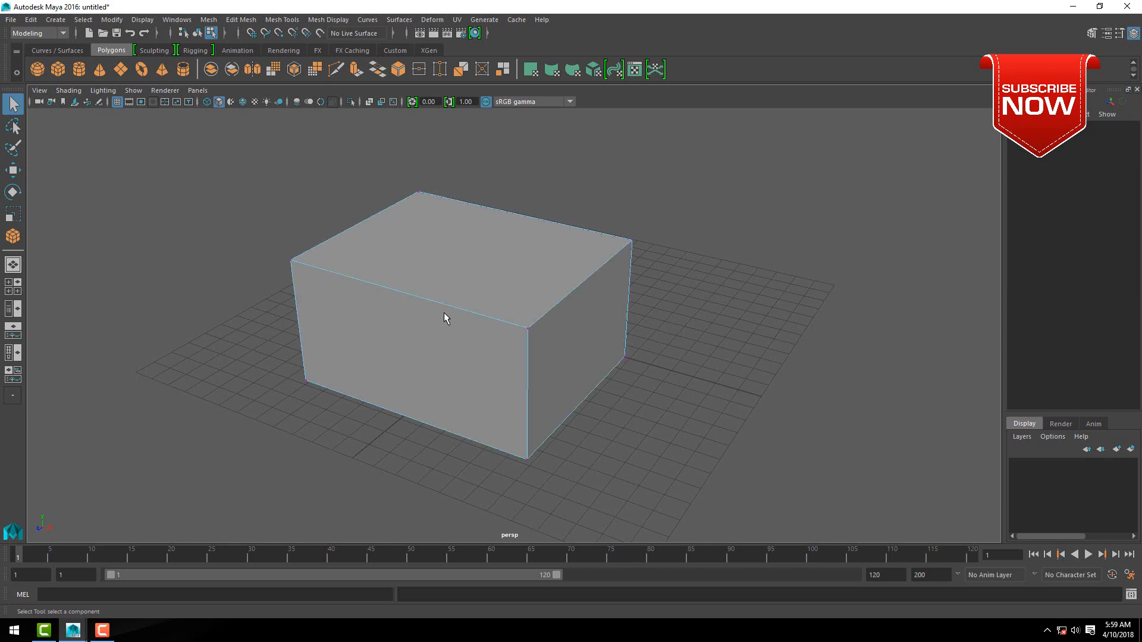
pyautogui.moveTo(457, 292); pyautogui.dragTo(520, 277, button='right')
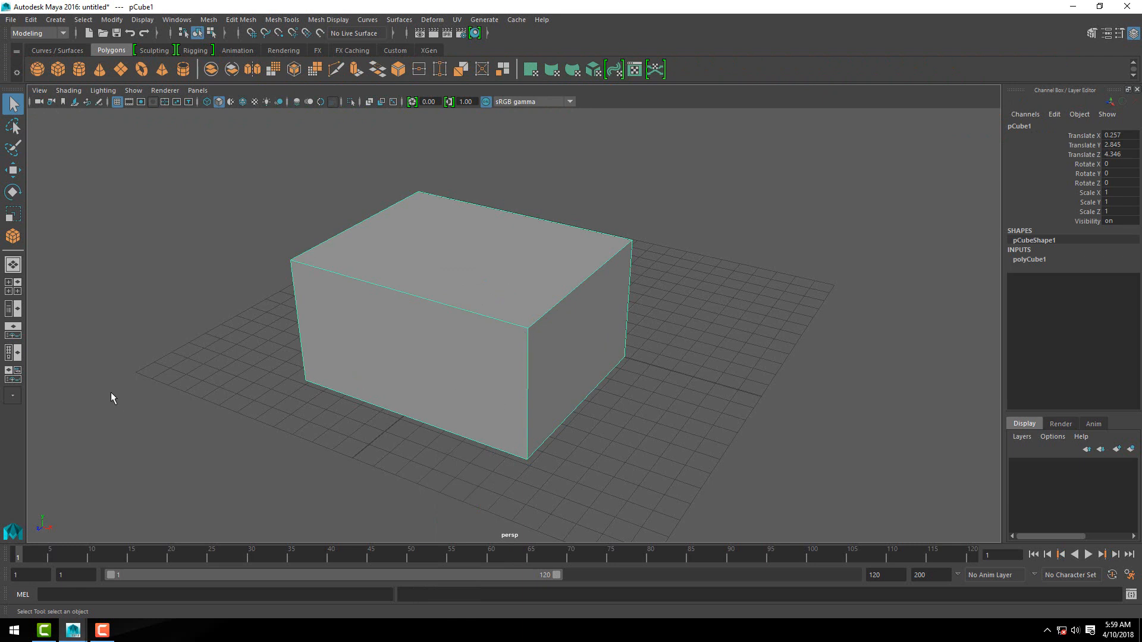
pyautogui.click(14, 193)
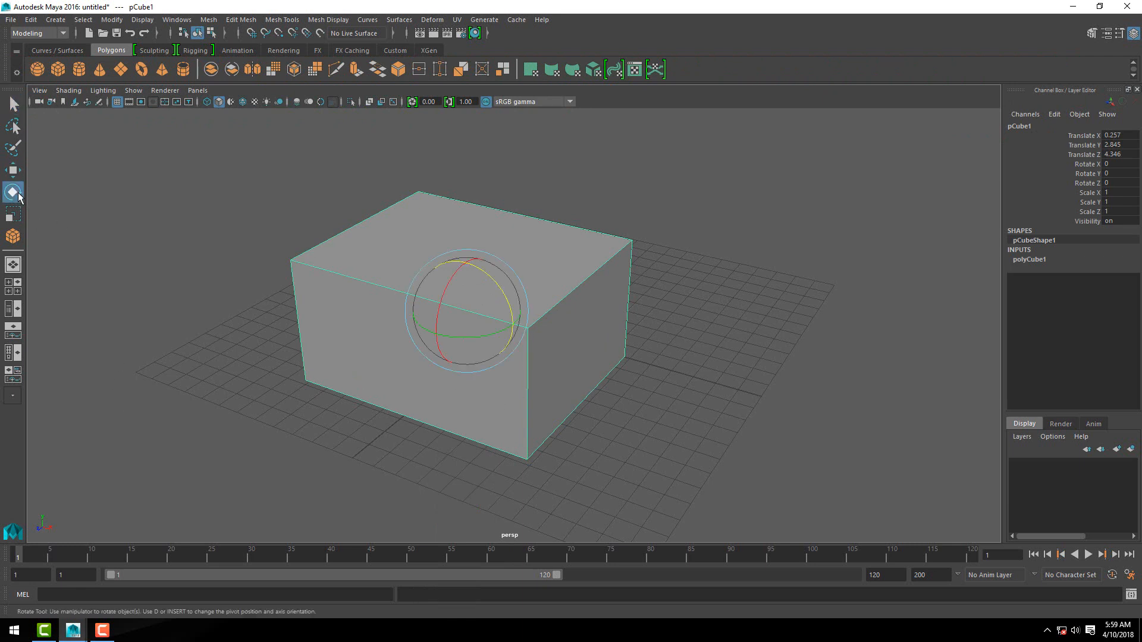
pyautogui.press('q')
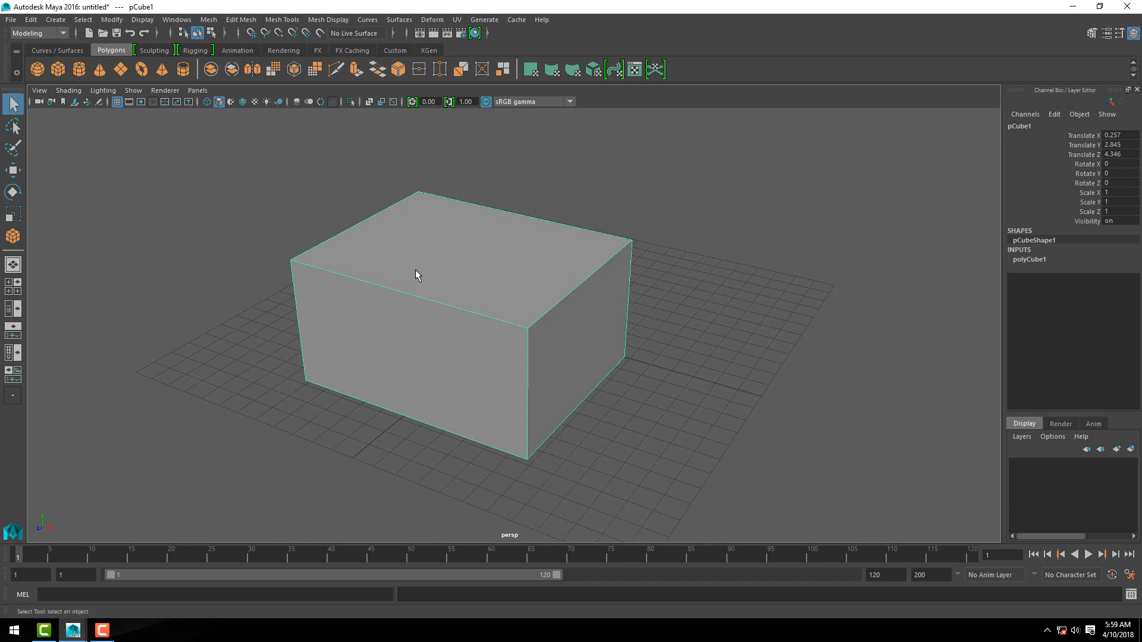
# - Switch the cube to vertex mode and select single corner vertices, finishing with all of its vertices
pyautogui.moveTo(416, 271); pyautogui.dragTo(362, 271, button='right')
pyautogui.click(290, 261)
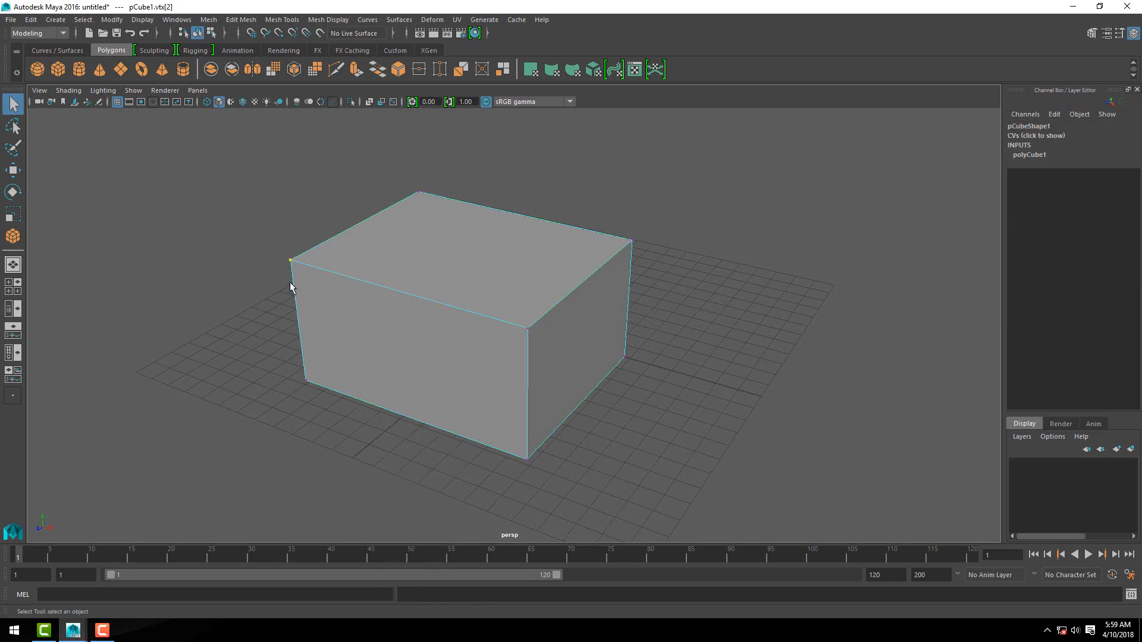
pyautogui.moveTo(394, 170); pyautogui.dragTo(442, 220)
pyautogui.keyDown('ctrl'); pyautogui.keyDown('shift'); pyautogui.moveTo(188, 138); pyautogui.dragTo(473, 310); pyautogui.keyUp('shift'); pyautogui.keyUp('ctrl')
pyautogui.moveTo(183, 129); pyautogui.dragTo(672, 476)
# - Switch the cube to edge mode and select single top edges, finishing with all of its edges
pyautogui.moveTo(496, 301); pyautogui.dragTo(386, 233, button='right')
pyautogui.moveTo(448, 214); pyautogui.dragTo(440, 179, button='right')
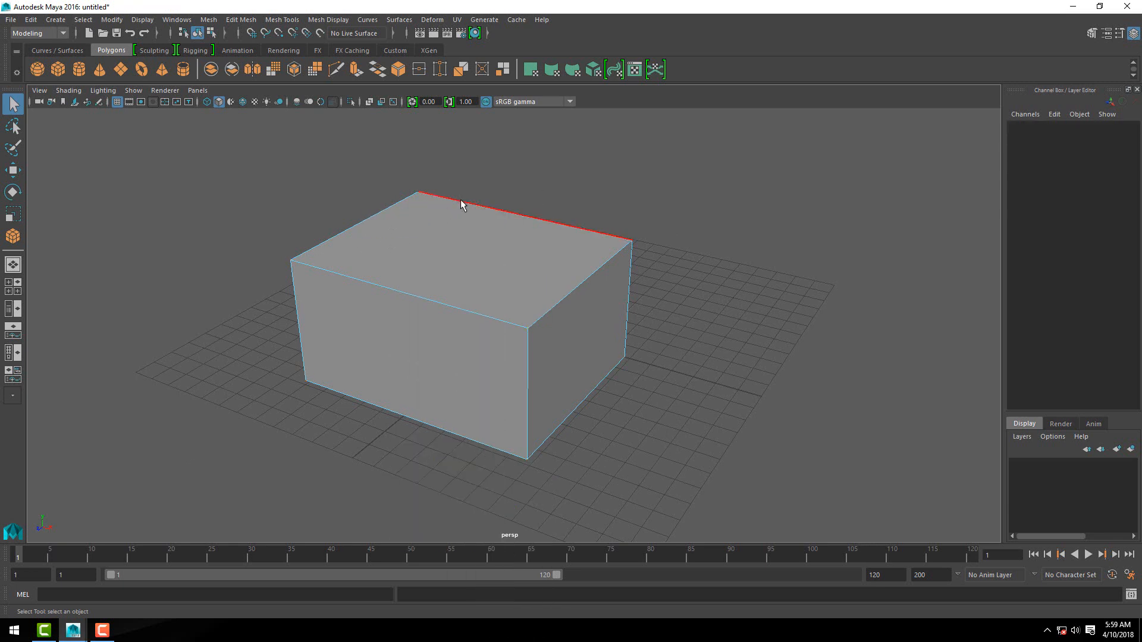
pyautogui.click(460, 199)
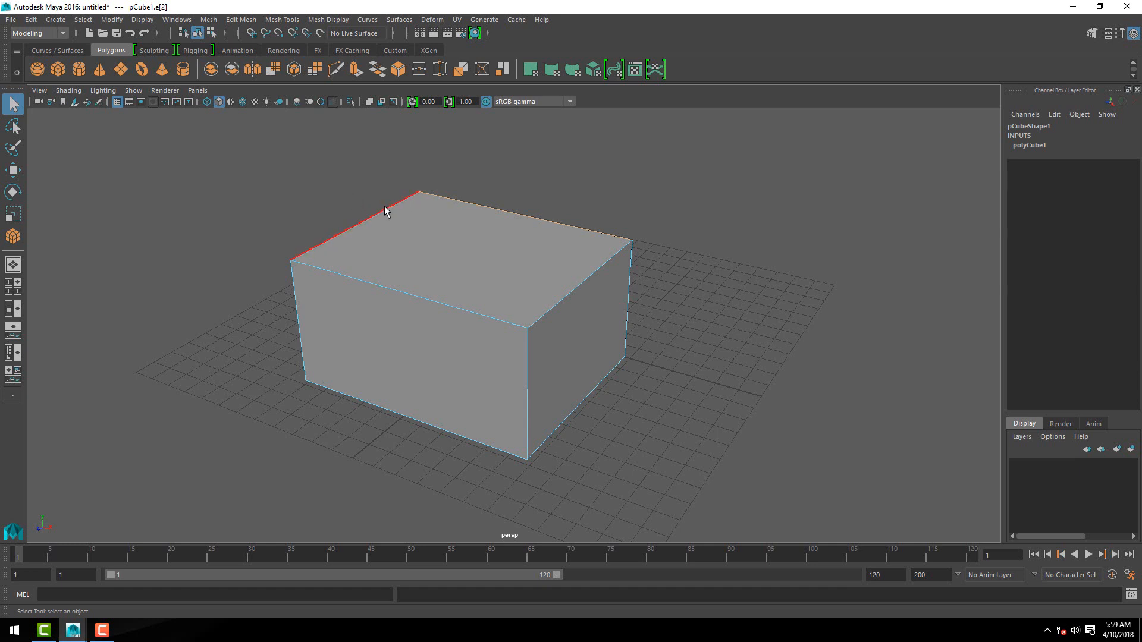
pyautogui.moveTo(256, 201); pyautogui.dragTo(324, 288)
pyautogui.moveTo(282, 170); pyautogui.dragTo(679, 489)
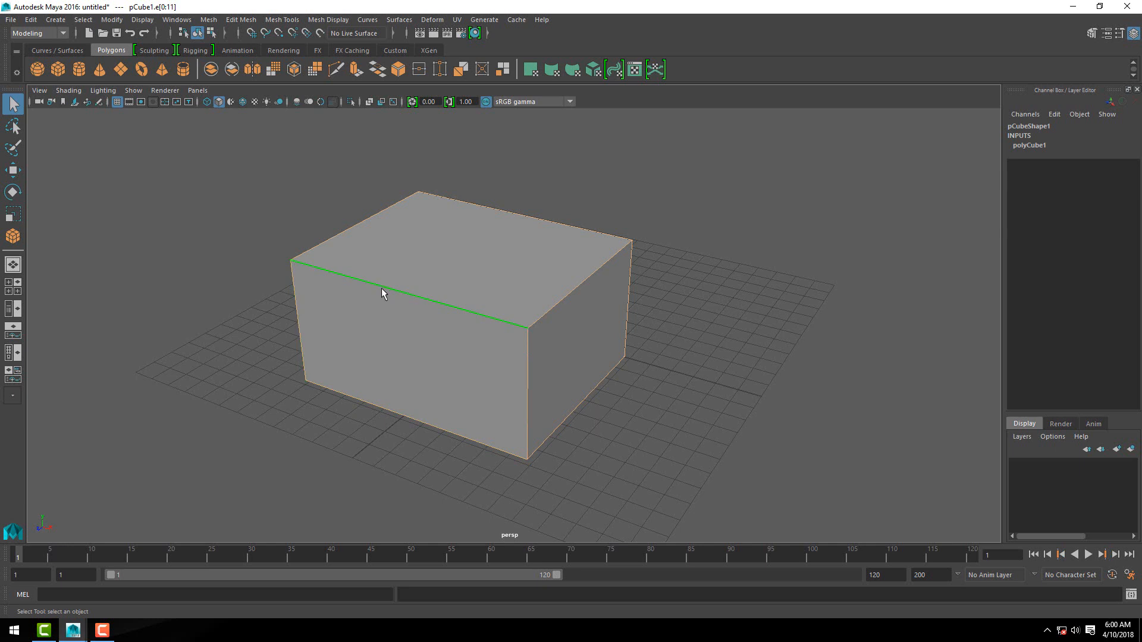
# - Switch the cube to face mode and select its top and front faces together
pyautogui.moveTo(377, 269); pyautogui.dragTo(395, 298, button='right')
pyautogui.click(476, 279)
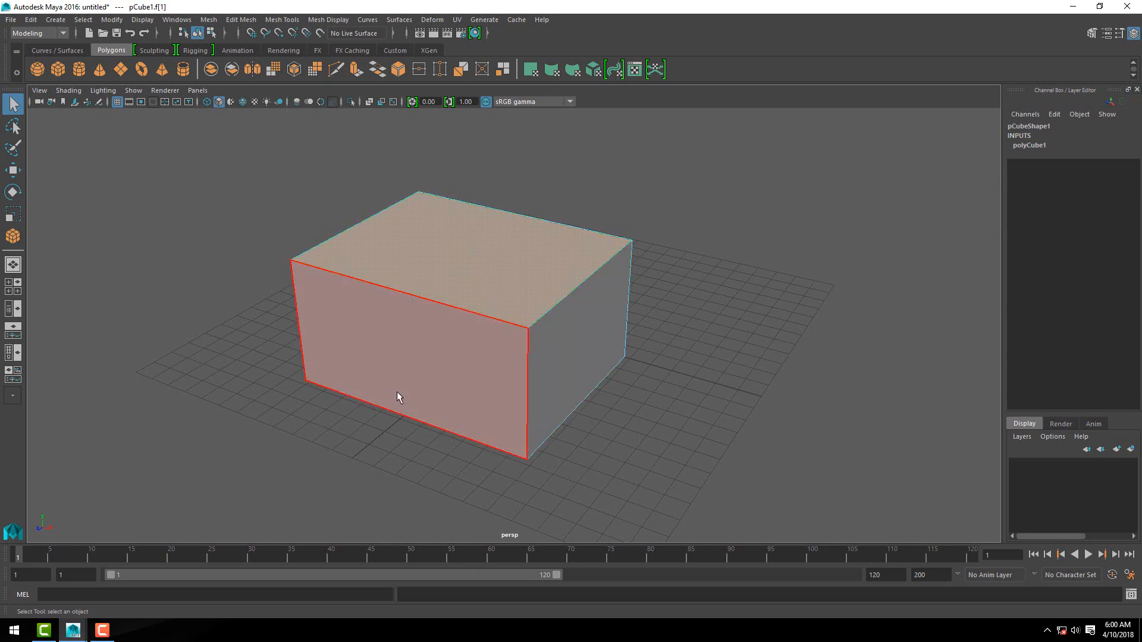
pyautogui.keyDown('shift'); pyautogui.click(465, 376); pyautogui.keyUp('shift')
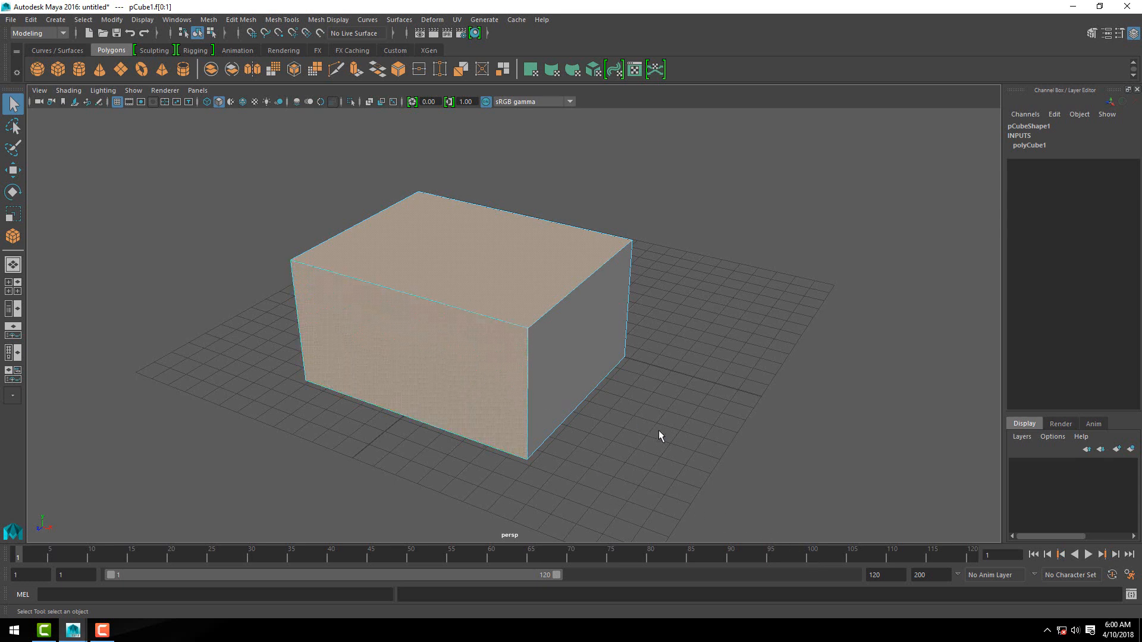
# - Select the cube's side, top and front faces repeatedly, one at a time, finishing on the side face
pyautogui.click(570, 362)
pyautogui.click(508, 291)
pyautogui.click(404, 358)
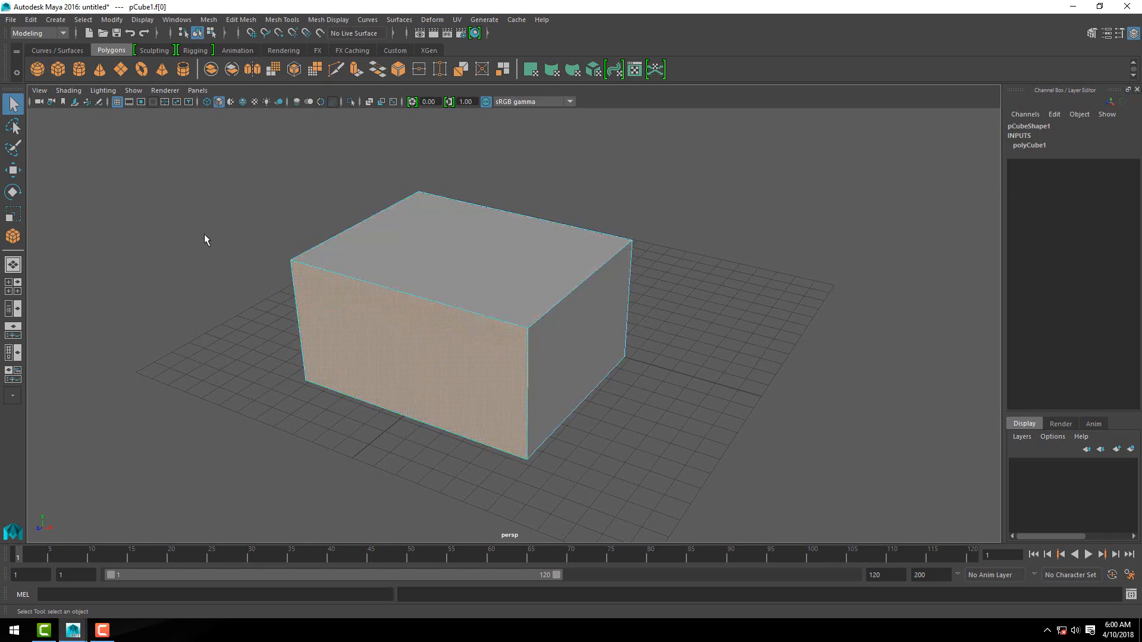
pyautogui.click(537, 360)
pyautogui.click(538, 311)
pyautogui.click(416, 324)
pyautogui.click(565, 357)
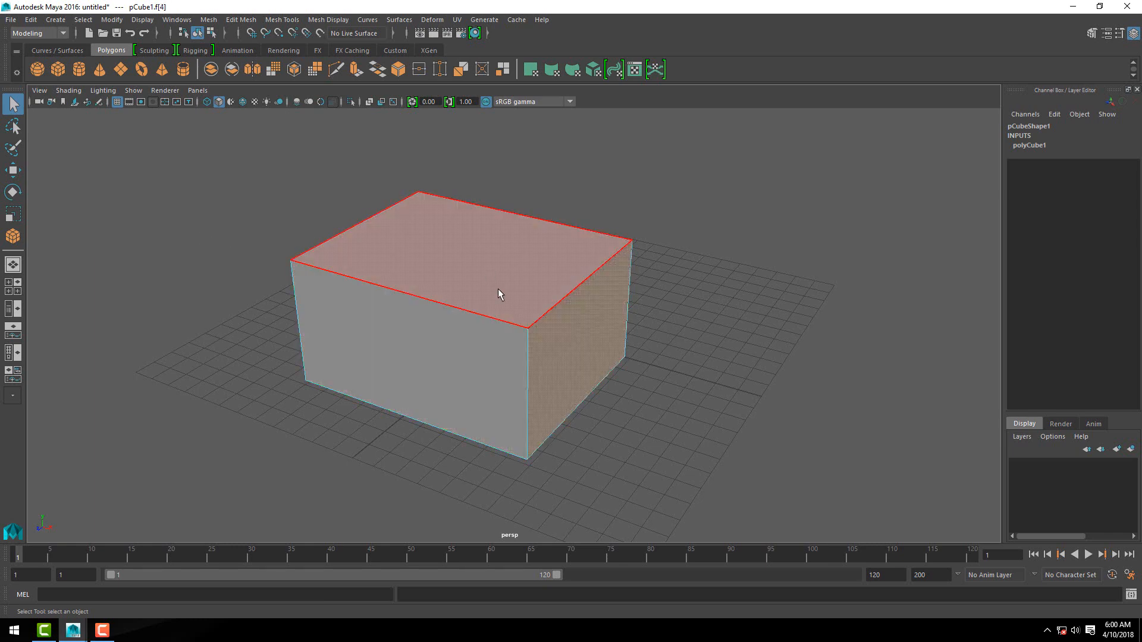
pyautogui.click(498, 290)
pyautogui.click(479, 343)
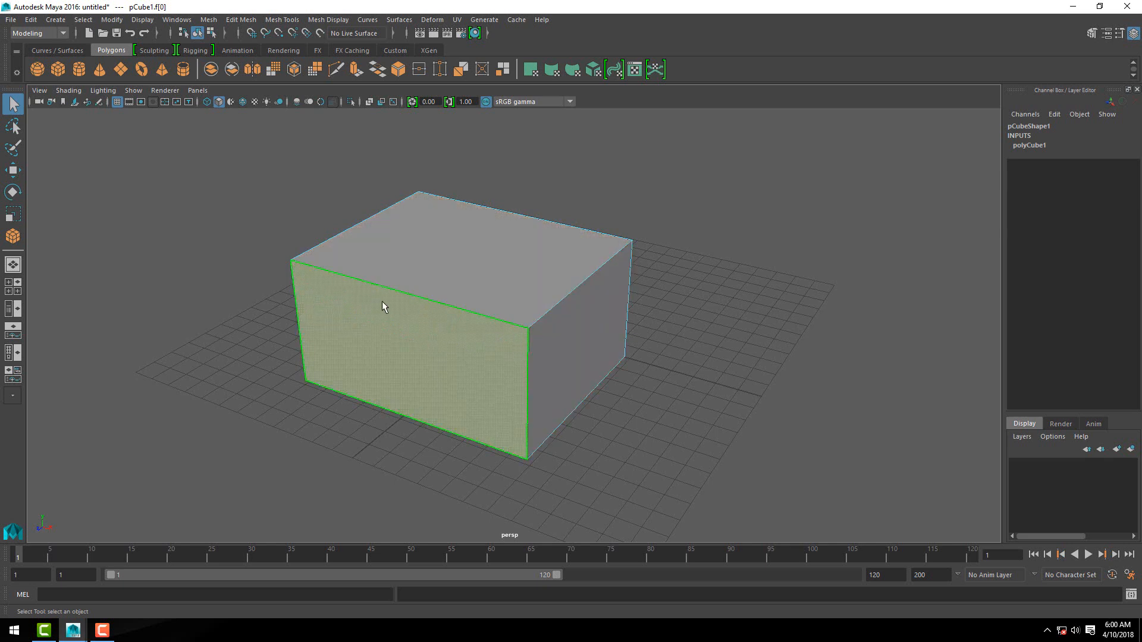
pyautogui.click(413, 264)
pyautogui.click(544, 353)
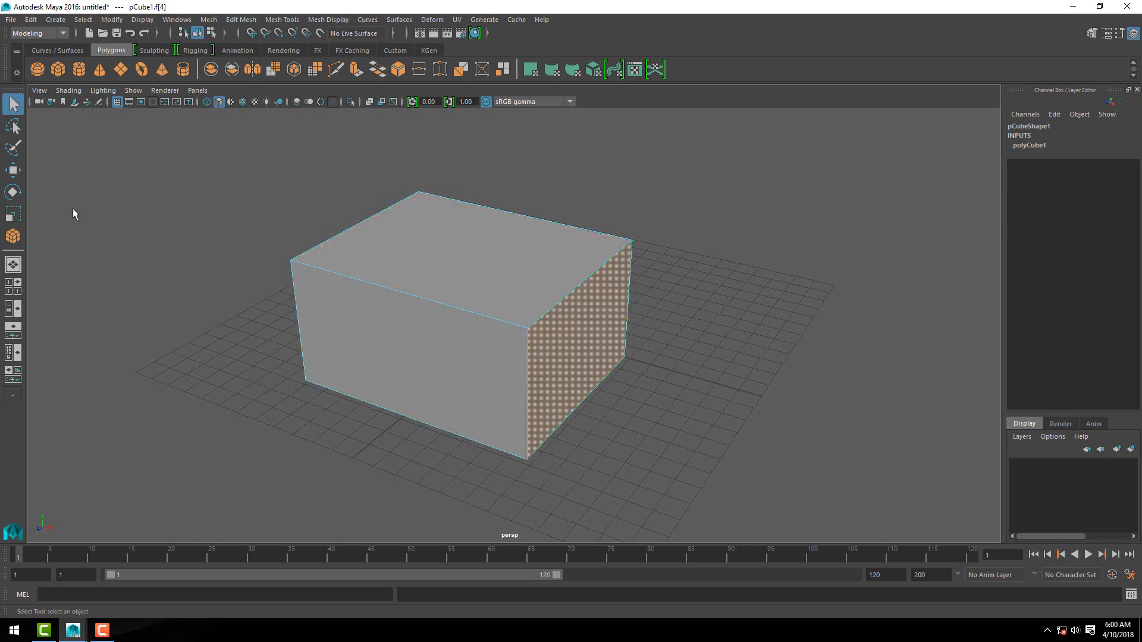
# - Use the Lasso Tool in vertex mode to select the cube's two left top vertices and the lower front-left vertex
pyautogui.click(15, 126)
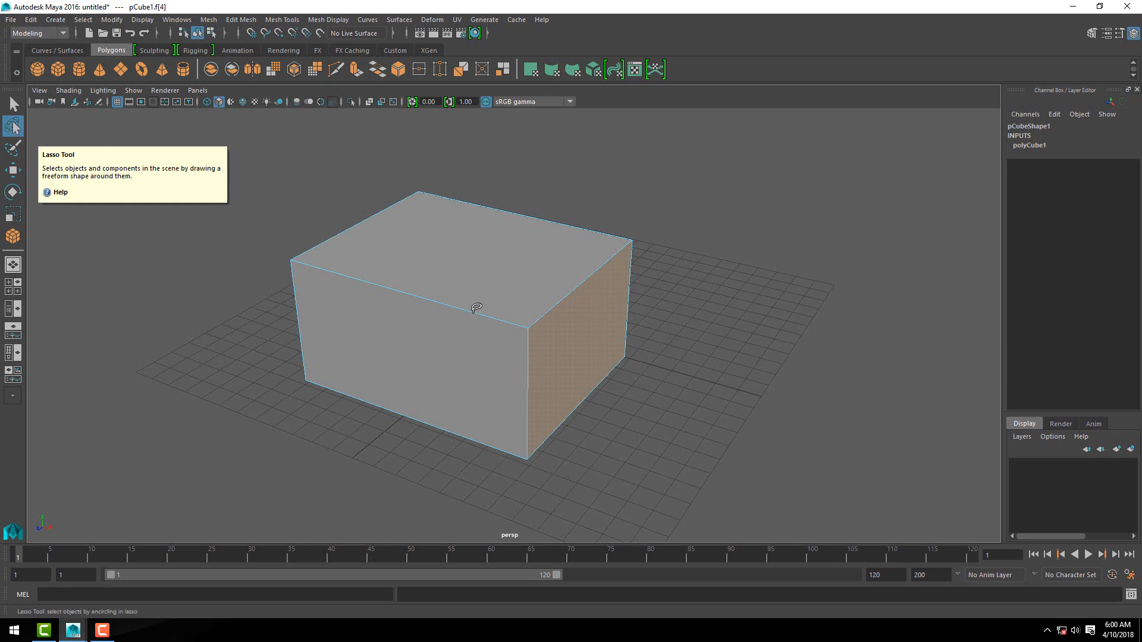
pyautogui.moveTo(377, 276); pyautogui.dragTo(400, 252, button='right')
pyautogui.moveTo(398, 254); pyautogui.dragTo(354, 260, button='right')
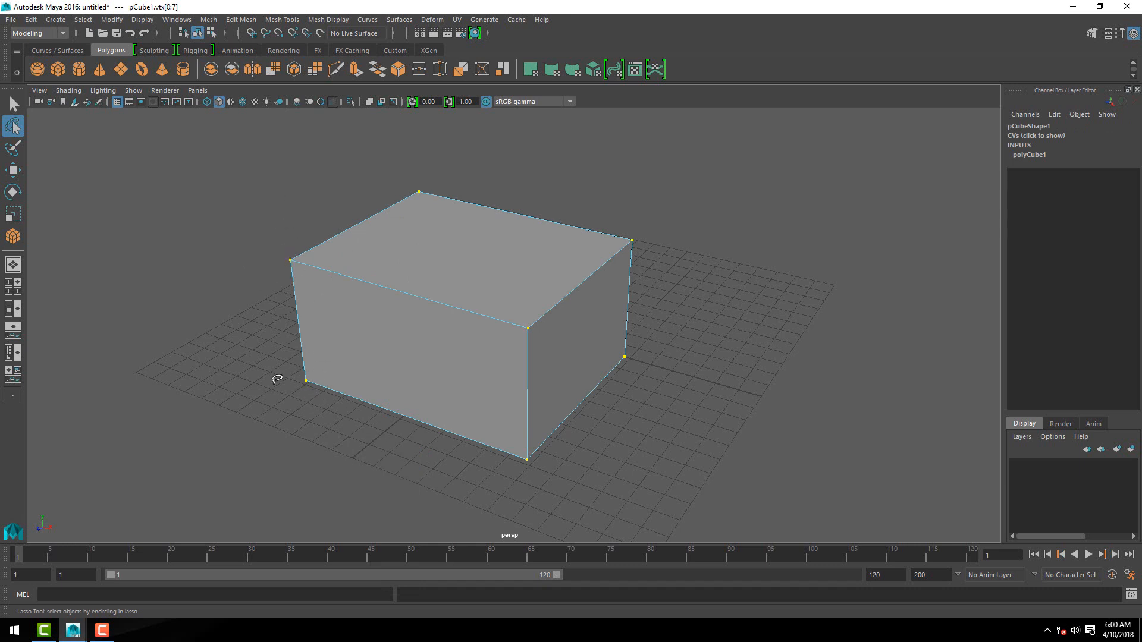
pyautogui.moveTo(318, 388)
pyautogui.mouseDown()
pyautogui.moveTo(331, 328)
pyautogui.moveTo(300, 238)
pyautogui.moveTo(269, 408)
pyautogui.mouseUp()
pyautogui.moveTo(310, 404)
pyautogui.mouseDown()
pyautogui.moveTo(326, 329)
pyautogui.moveTo(331, 391)
pyautogui.mouseUp()
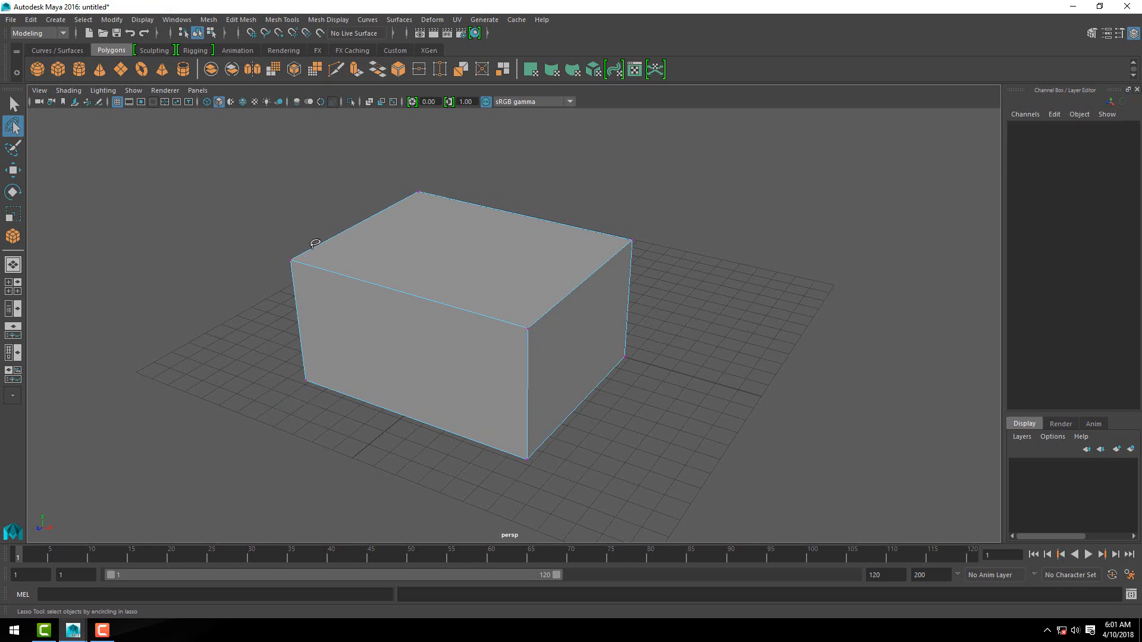
pyautogui.moveTo(316, 234)
pyautogui.mouseDown()
pyautogui.moveTo(301, 455)
pyautogui.moveTo(317, 154)
pyautogui.moveTo(444, 192)
pyautogui.mouseUp()
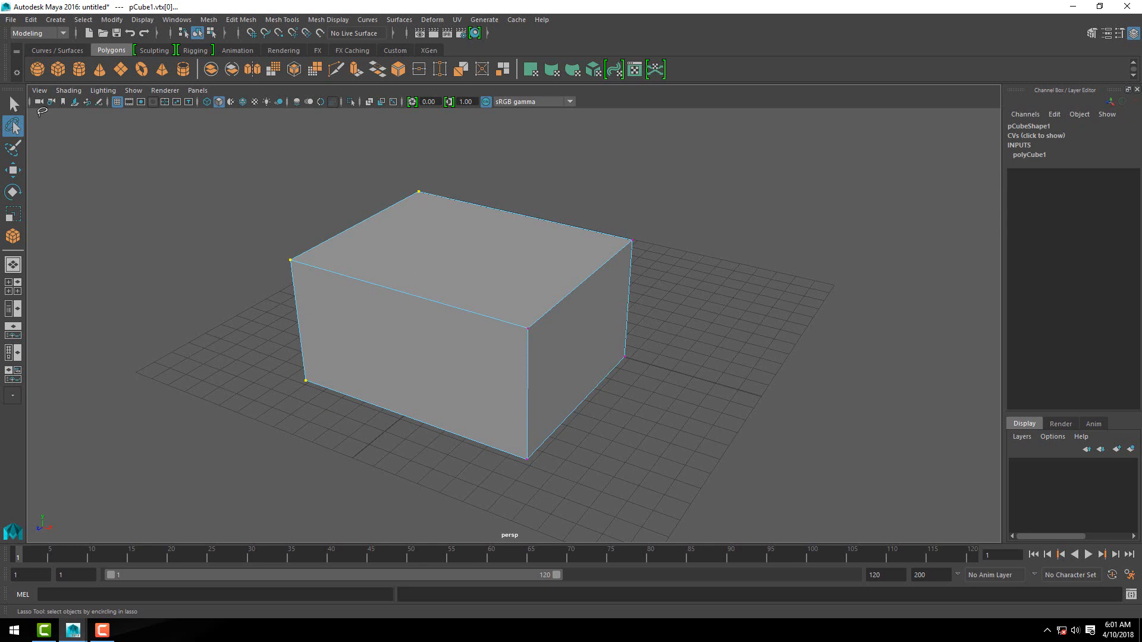
# - Return to the Select Tool and select the cube's top face in face mode
pyautogui.click(13, 105)
pyautogui.moveTo(430, 262); pyautogui.dragTo(433, 294, button='right')
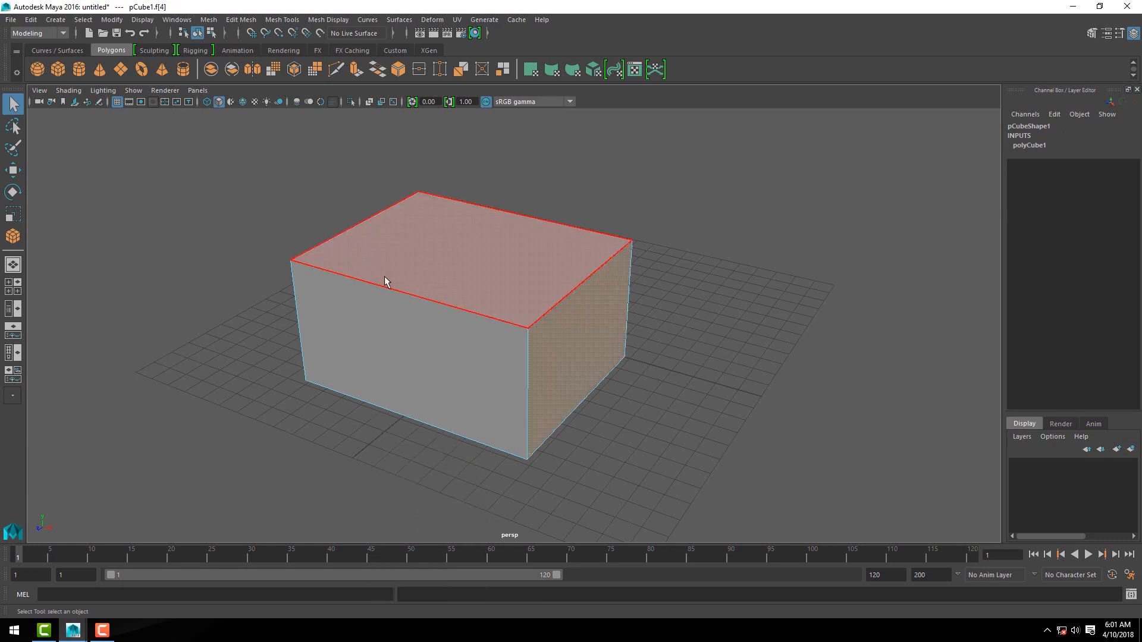
pyautogui.click(444, 260)
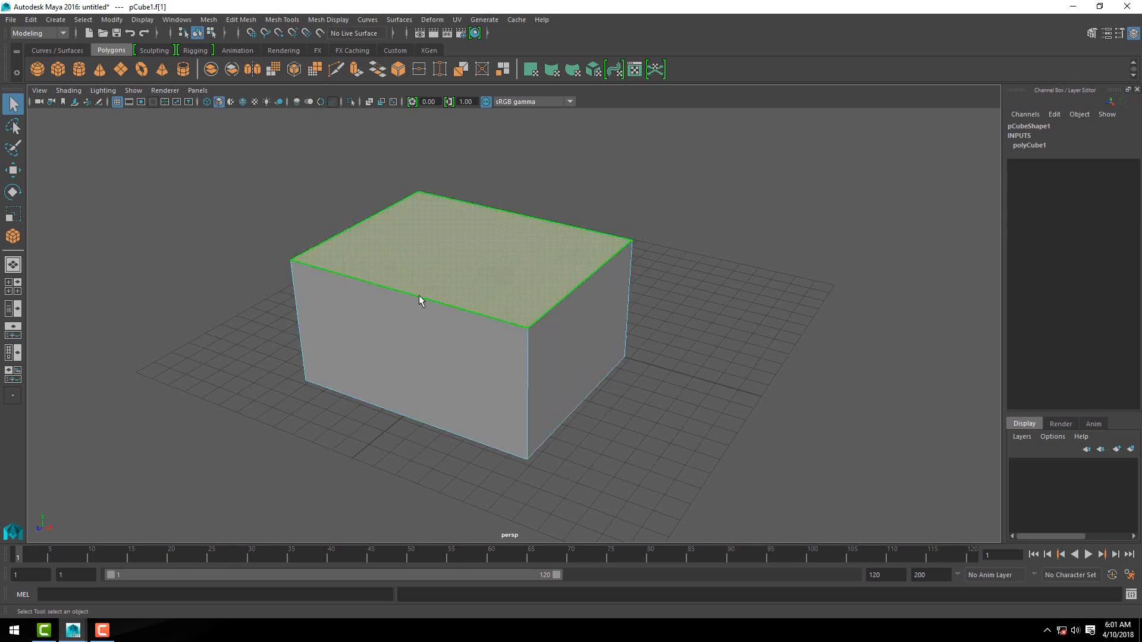
# - Select the cube's rear top vertex in vertex mode, and its rear and front top edges one at a time in edge mode
pyautogui.moveTo(296, 267); pyautogui.dragTo(238, 262, button='right')
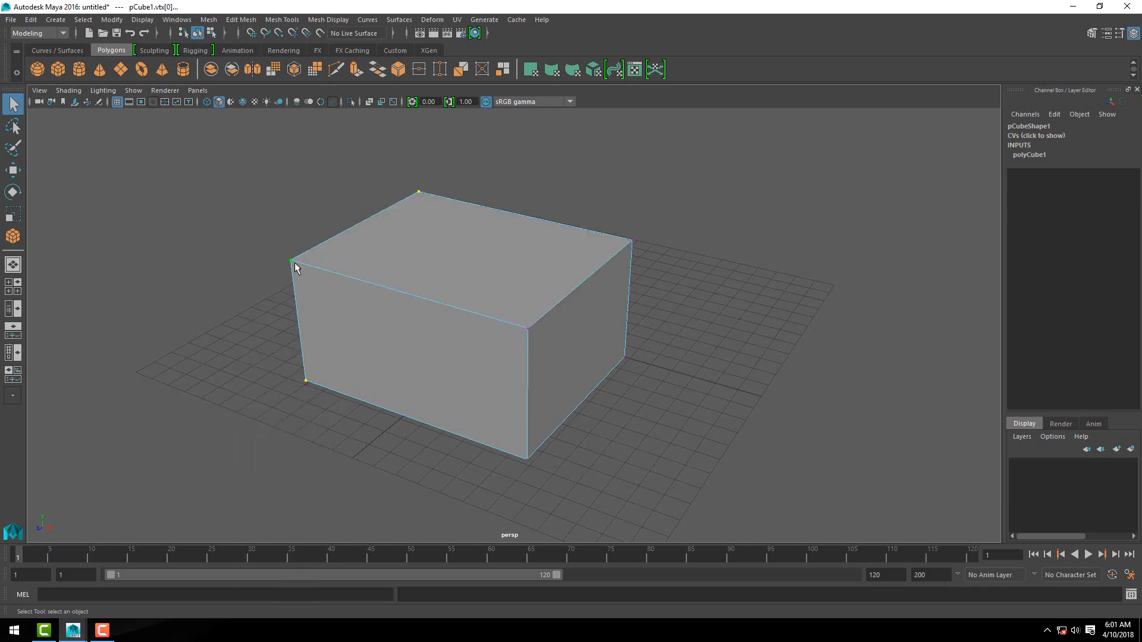
pyautogui.click(419, 191)
pyautogui.moveTo(389, 269); pyautogui.dragTo(376, 237, button='right')
pyautogui.click(387, 249)
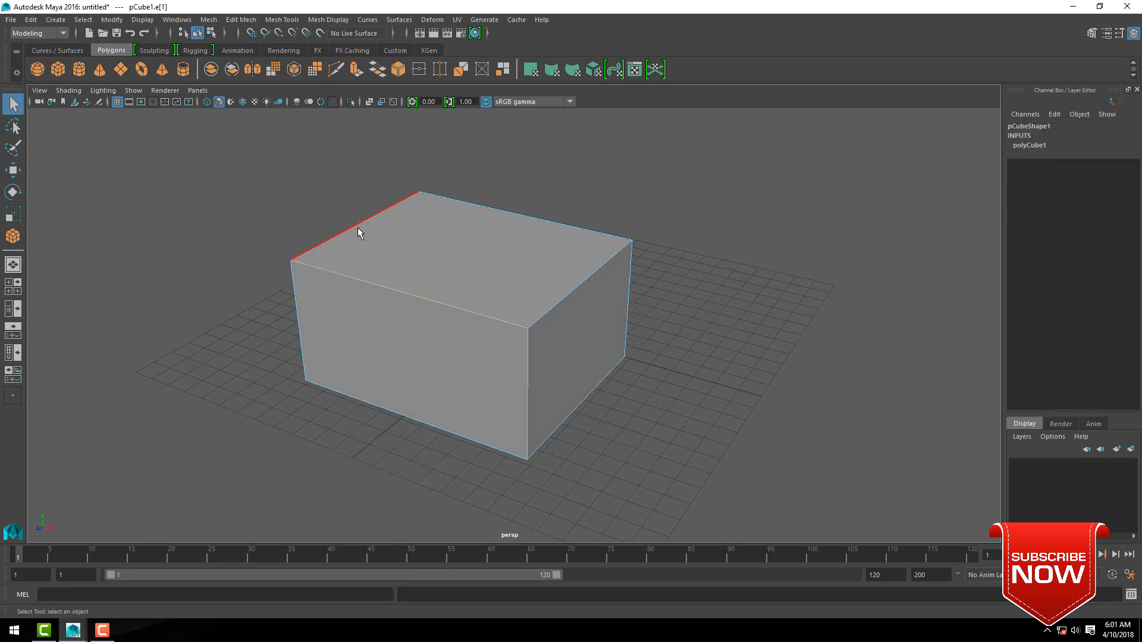
pyautogui.click(512, 212)
pyautogui.click(414, 296)
# - Switch back to face mode and select the top, front and side faces individually, finishing on the top face
pyautogui.moveTo(413, 299); pyautogui.dragTo(410, 330, button='right')
pyautogui.click(434, 263)
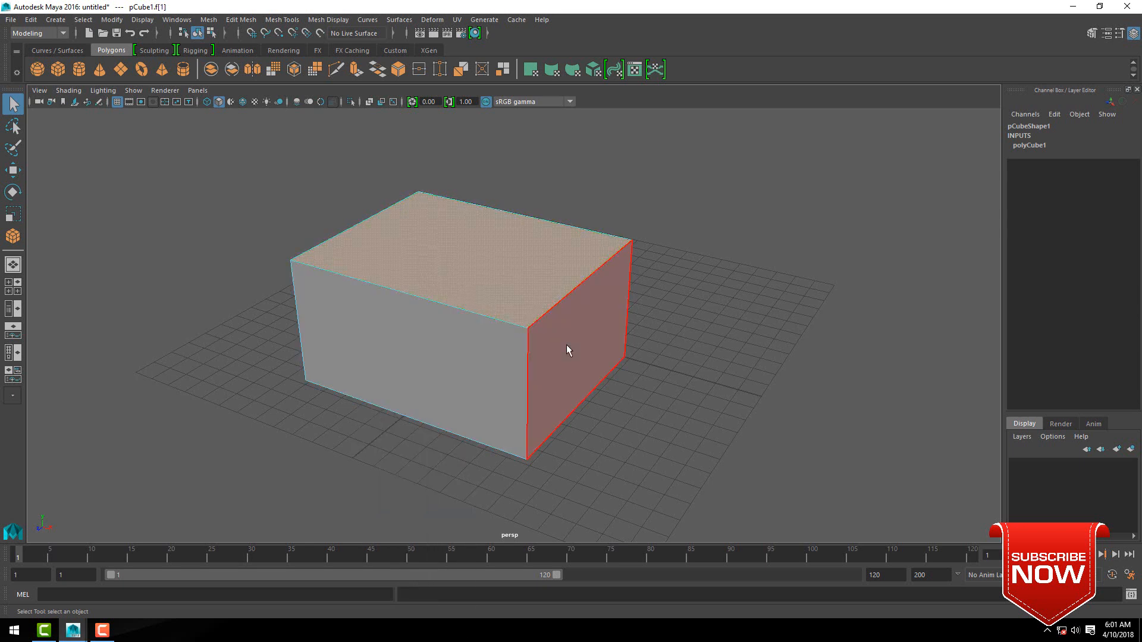
pyautogui.click(454, 304)
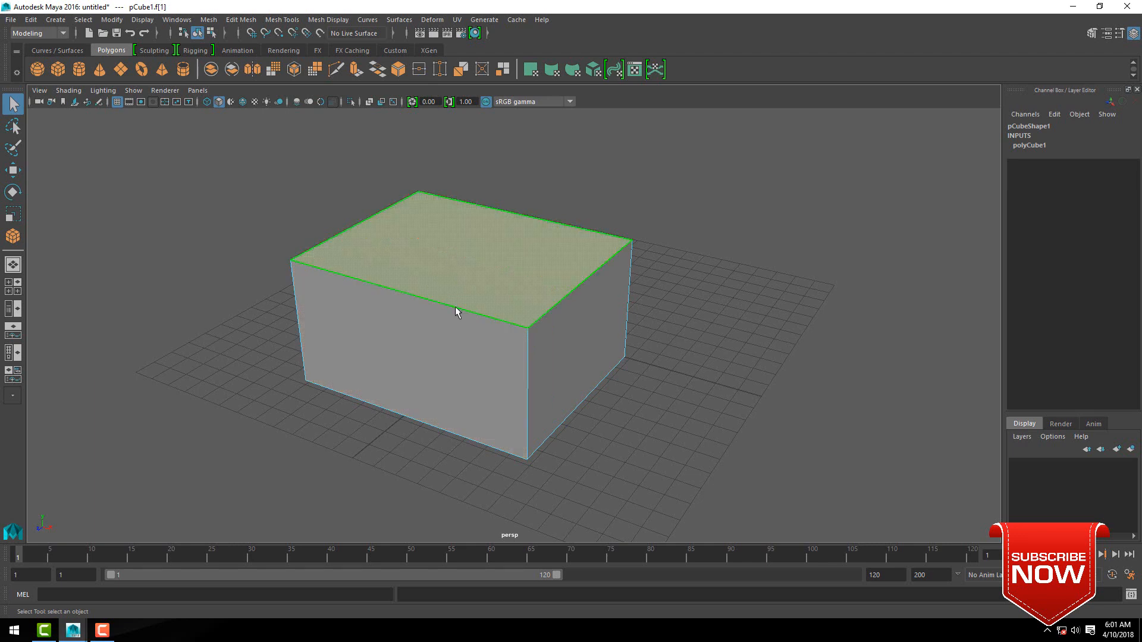
pyautogui.click(490, 345)
pyautogui.click(560, 339)
pyautogui.click(508, 287)
pyautogui.click(452, 346)
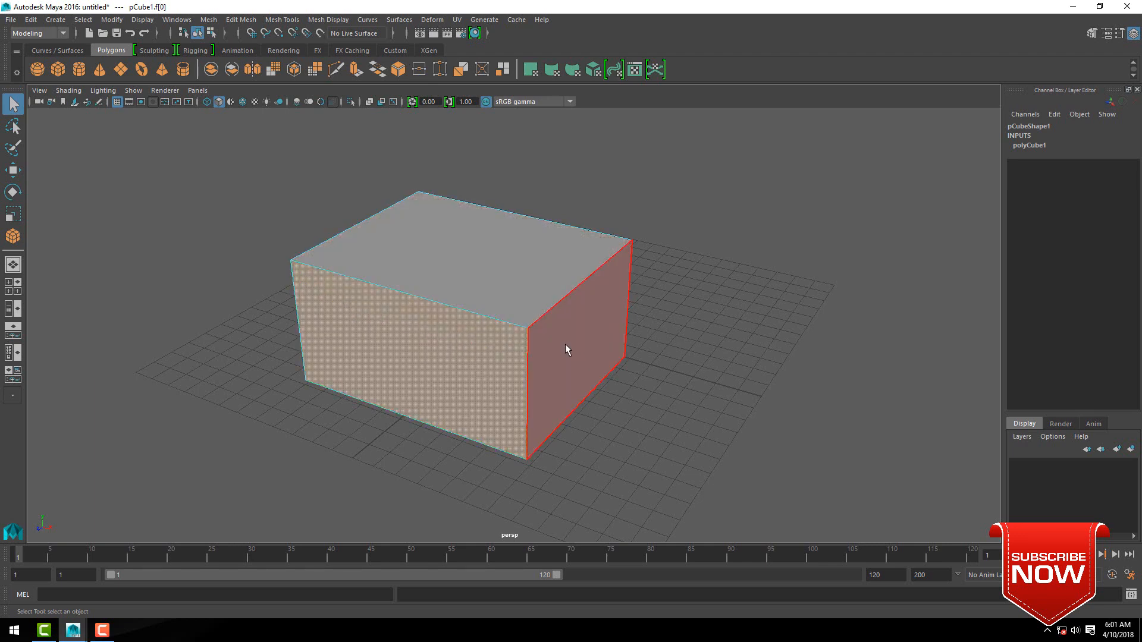
pyautogui.click(565, 344)
pyautogui.click(362, 262)
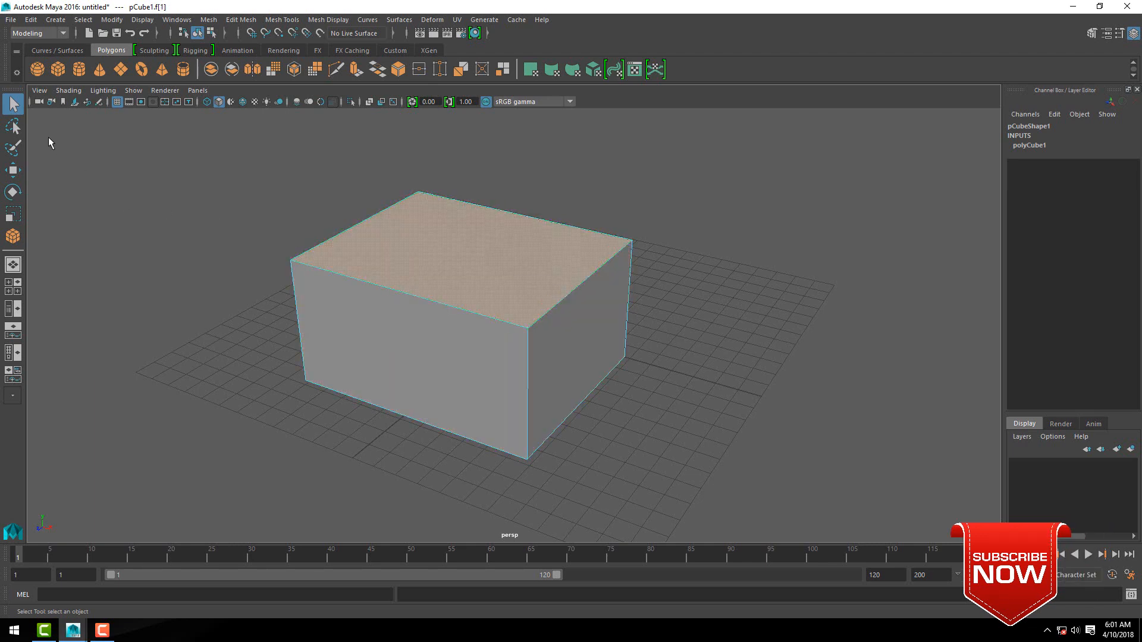
# - Use the Paint Selection Tool in vertex mode to paint-select the four corner vertices of the cube's front face
pyautogui.click(15, 151)
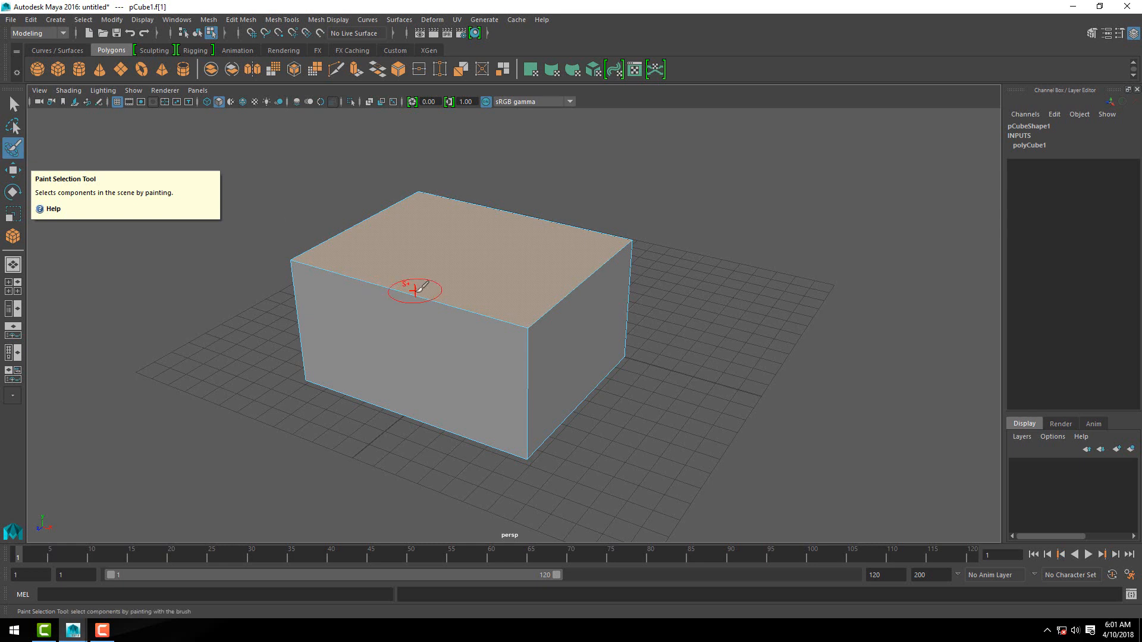
pyautogui.moveTo(415, 292); pyautogui.dragTo(369, 275, button='right')
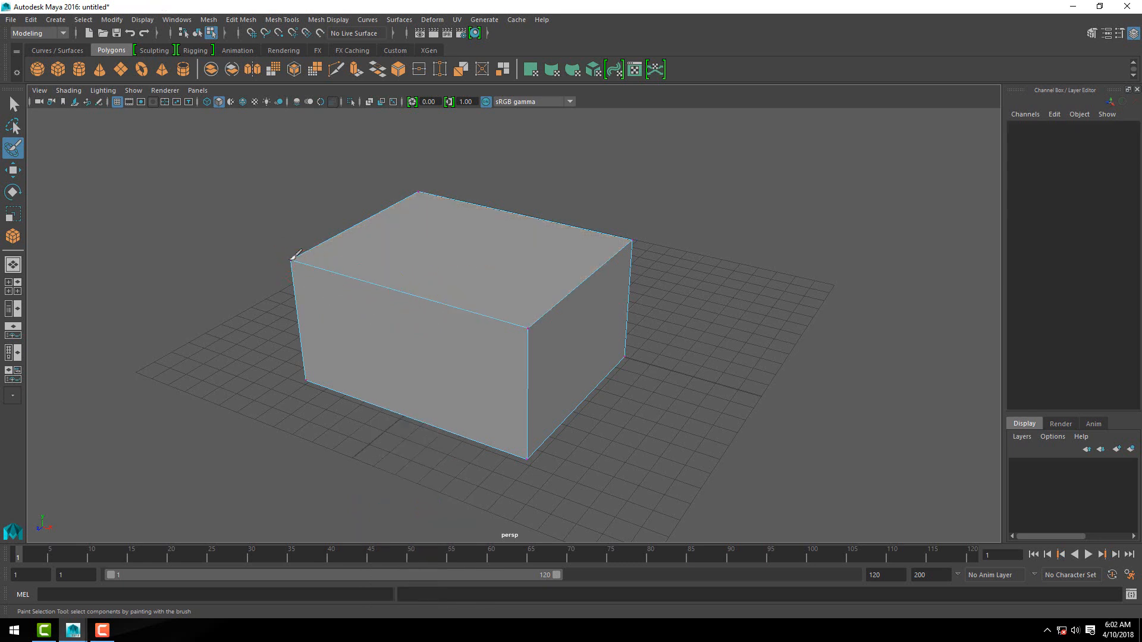
pyautogui.click(294, 260)
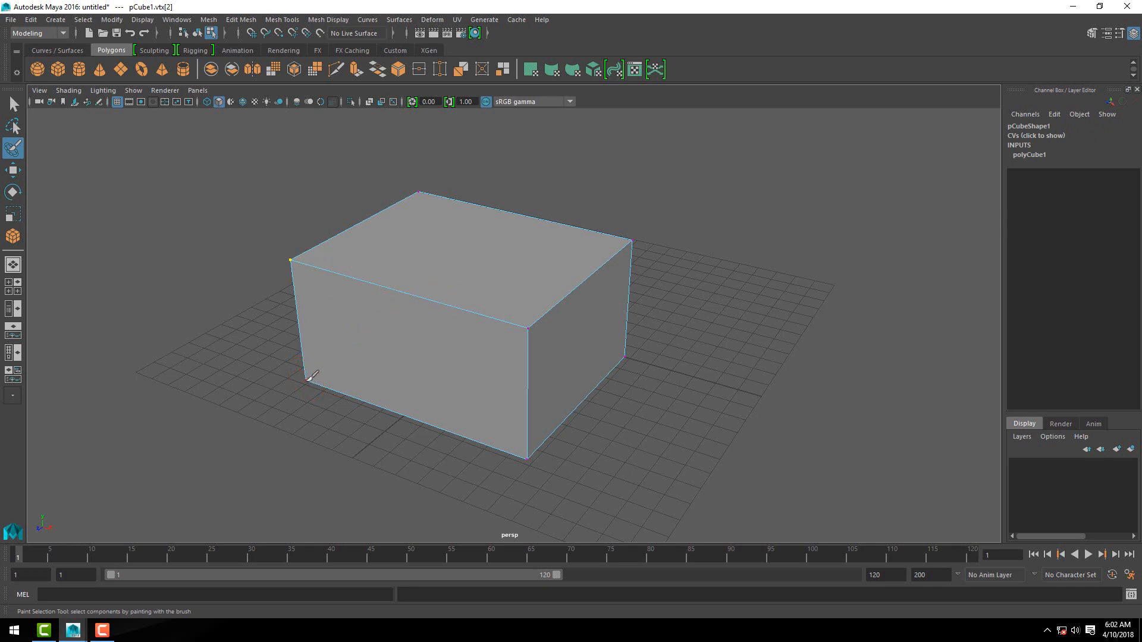
pyautogui.click(308, 378)
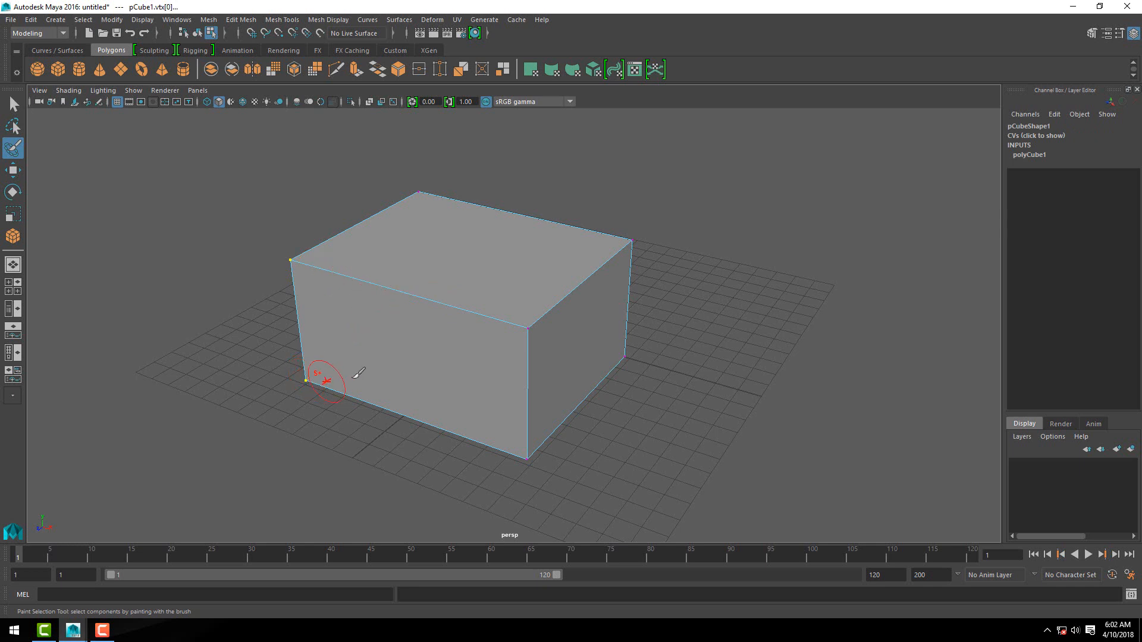
pyautogui.click(531, 331)
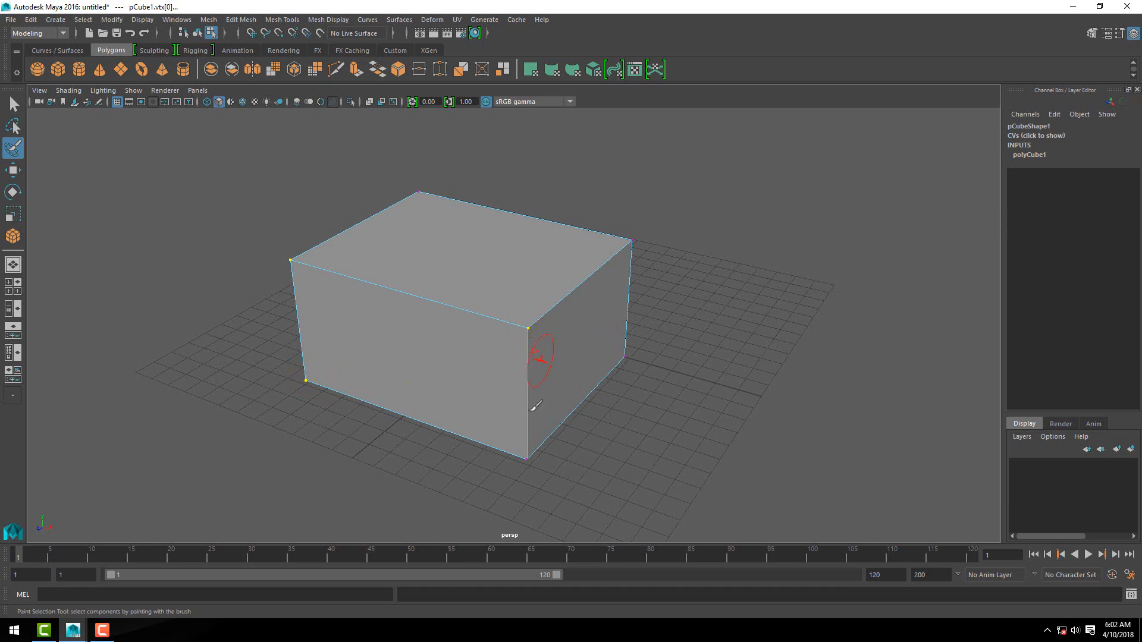
pyautogui.click(528, 458)
# - Select the whole cube in object mode and move it along X to about 9.5, then back to about 2.22
pyautogui.click(13, 170)
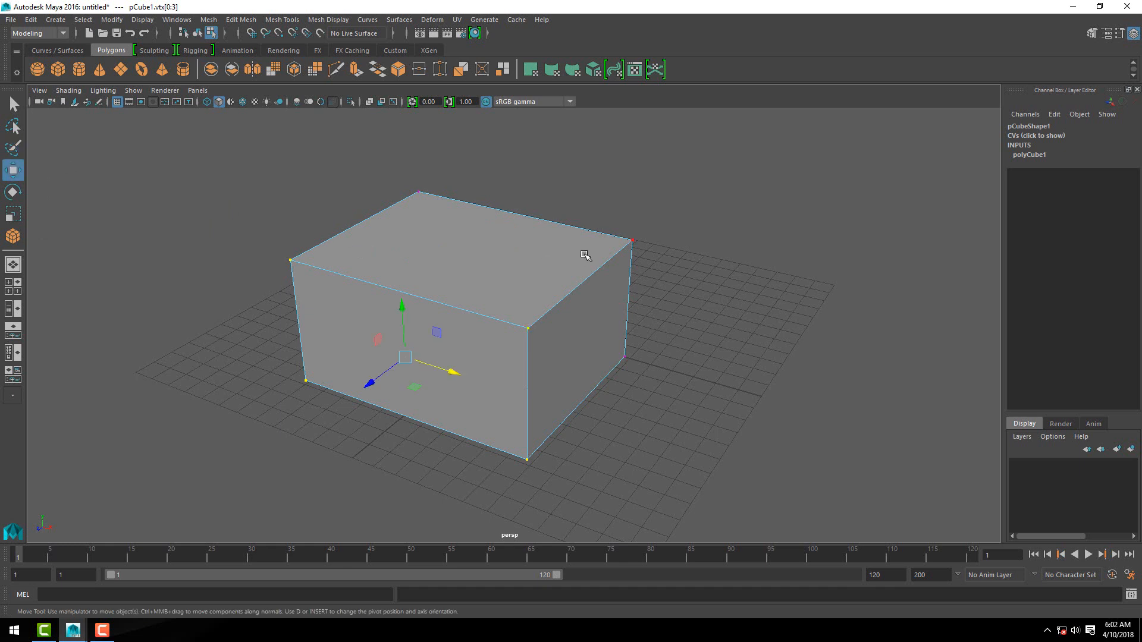
pyautogui.rightClick(489, 271)
pyautogui.click(538, 255)
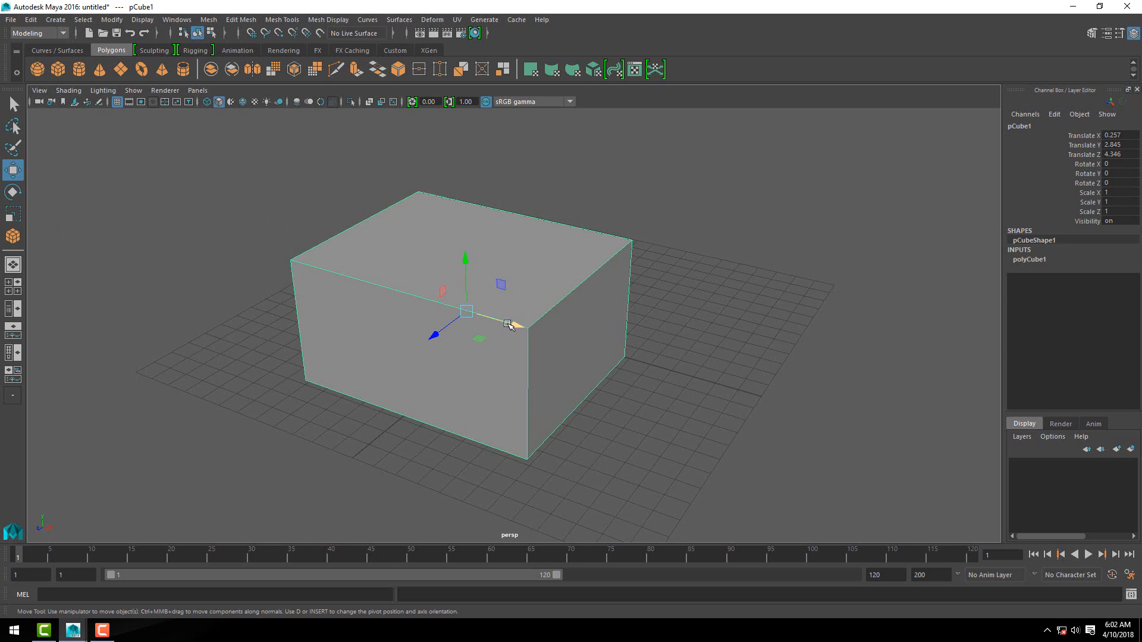
pyautogui.moveTo(508, 324); pyautogui.dragTo(712, 422)
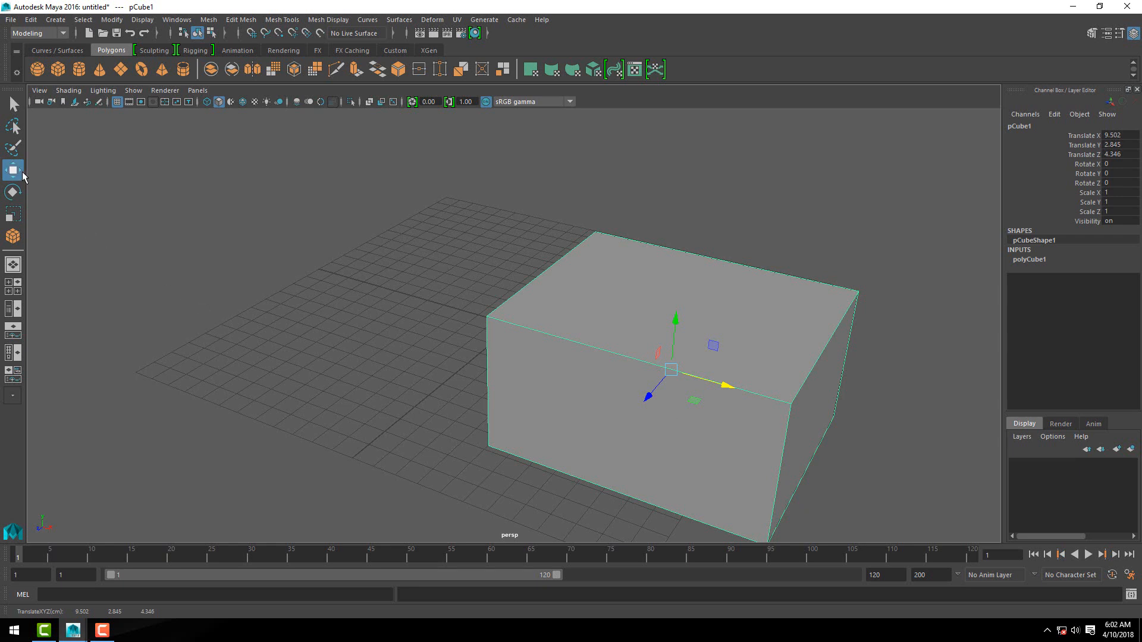
pyautogui.moveTo(728, 385); pyautogui.dragTo(485, 341)
# - In vertex mode, select the front face's two left vertices and move them about 5.5 units outward along X
pyautogui.moveTo(396, 291); pyautogui.dragTo(346, 288, button='right')
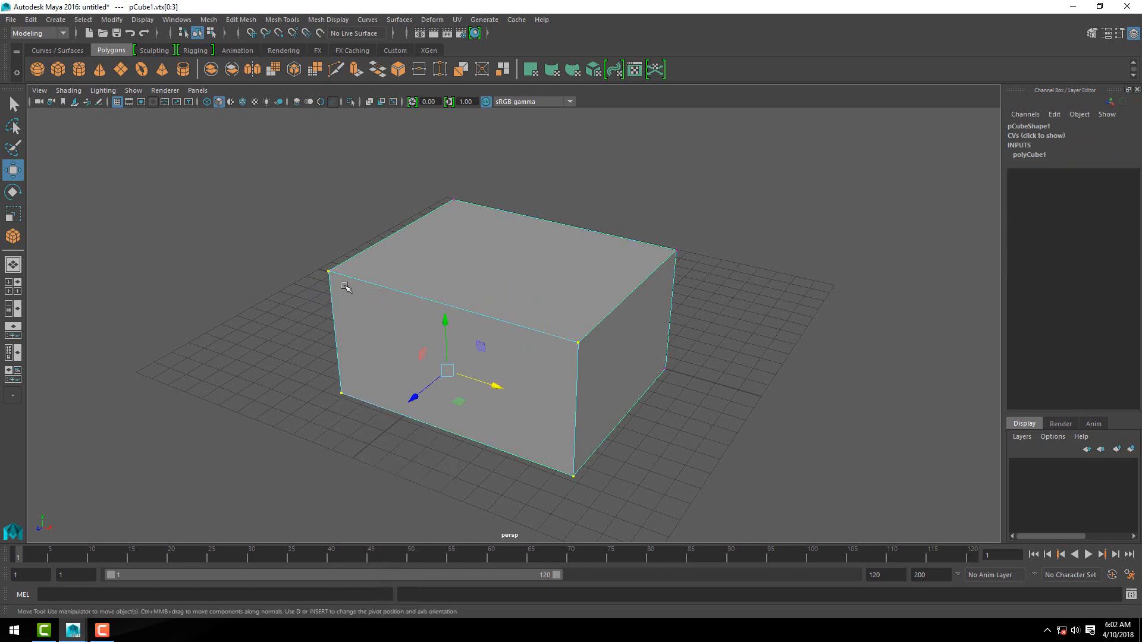
pyautogui.moveTo(292, 249); pyautogui.dragTo(364, 437)
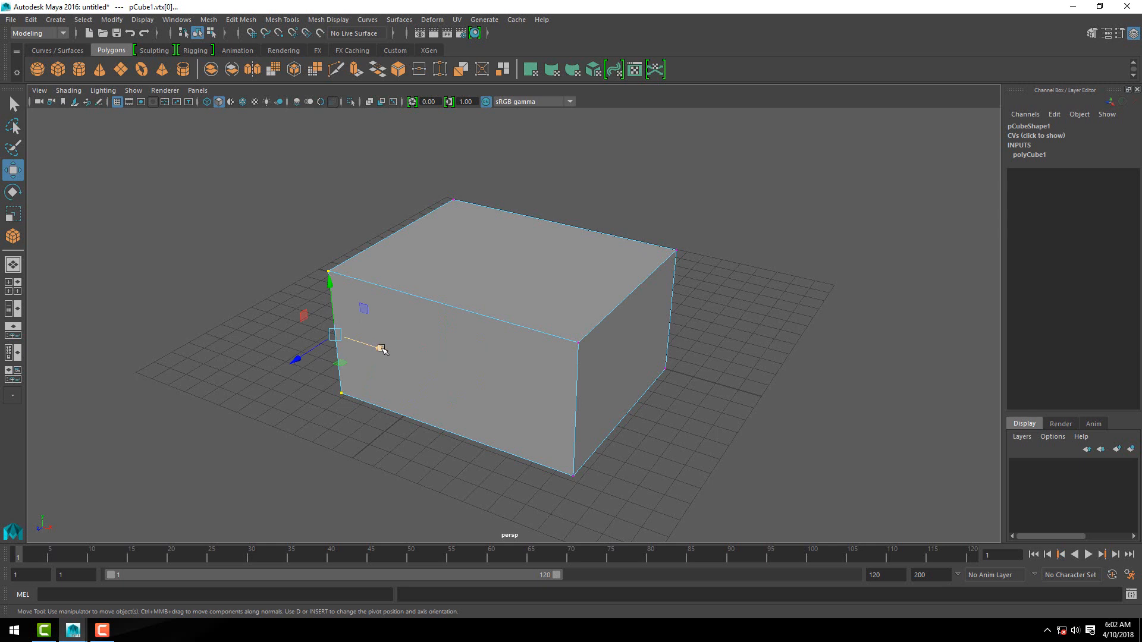
pyautogui.click(382, 348)
pyautogui.moveTo(381, 349); pyautogui.dragTo(276, 322)
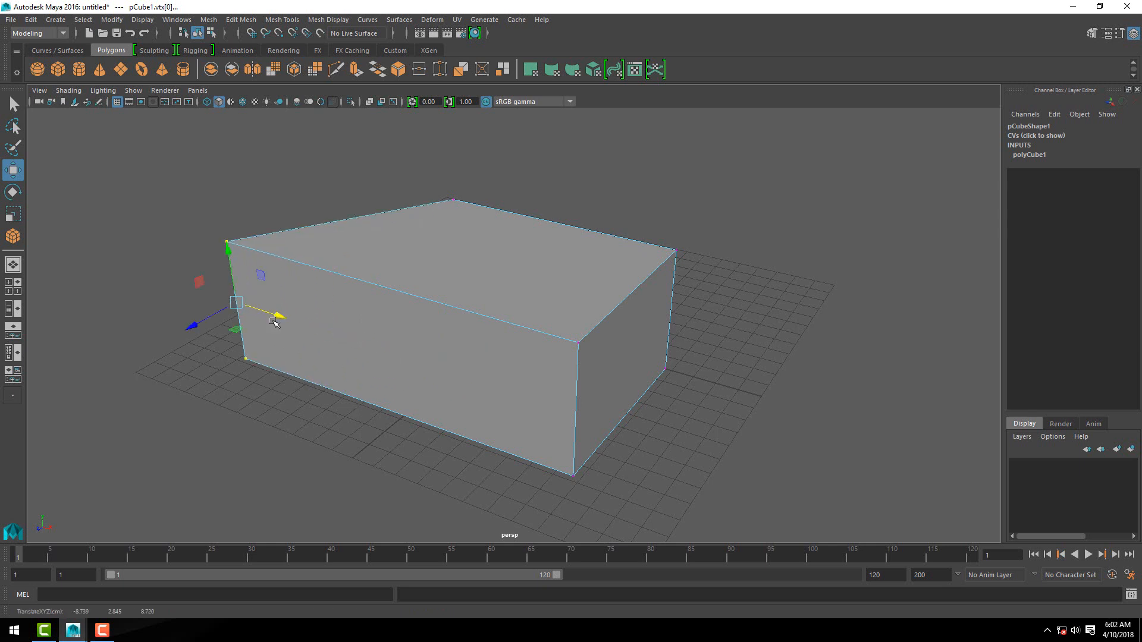
# - Select only the front face's upper-left vertex and move it down about 4.4 units
pyautogui.click(250, 355)
pyautogui.click(228, 242)
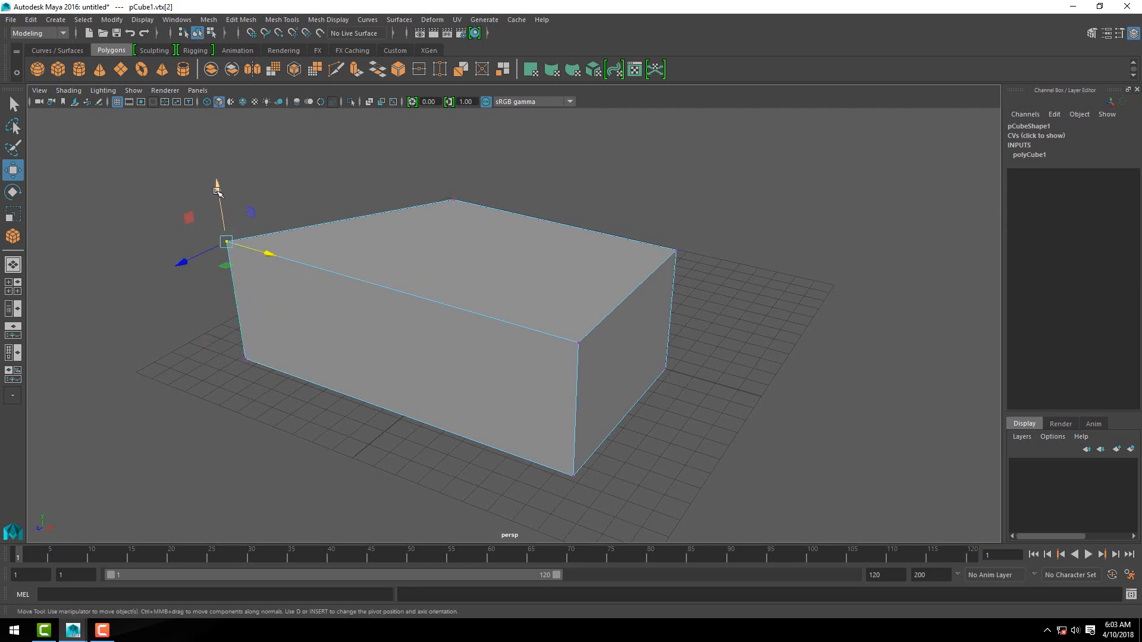
pyautogui.moveTo(218, 206); pyautogui.dragTo(232, 288)
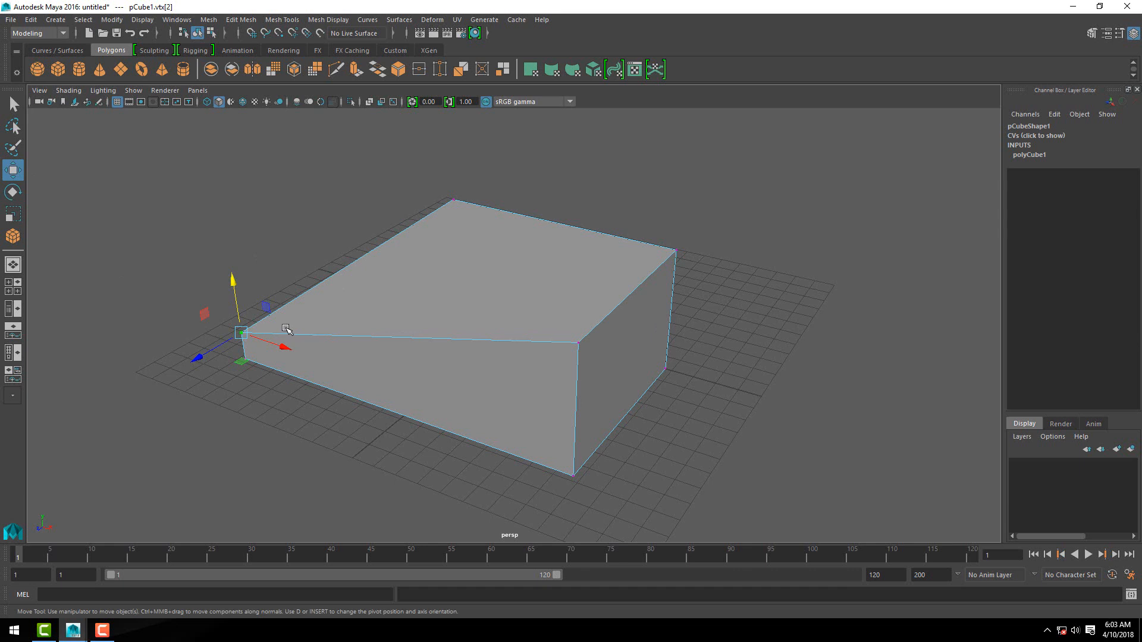
# - Undo both vertex moves on the cube's front-left corner
pyautogui.hotkey('ctrl', 'z')
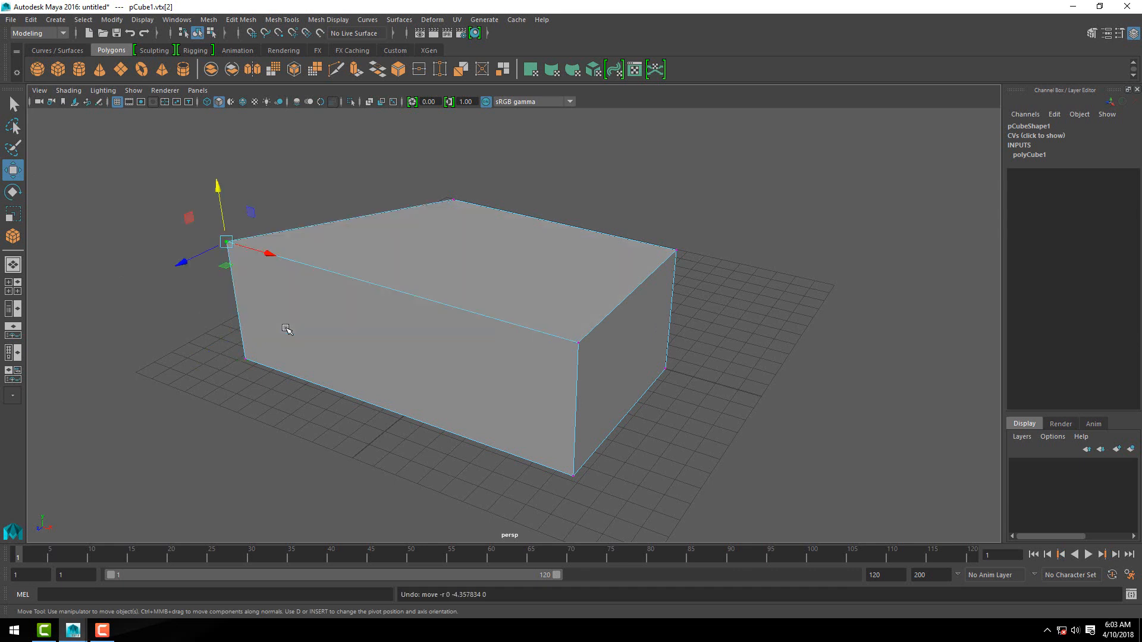
pyautogui.hotkey('ctrl', 'z')
pyautogui.hotkey('ctrl', 'z')
pyautogui.hotkey('ctrl', 'z')
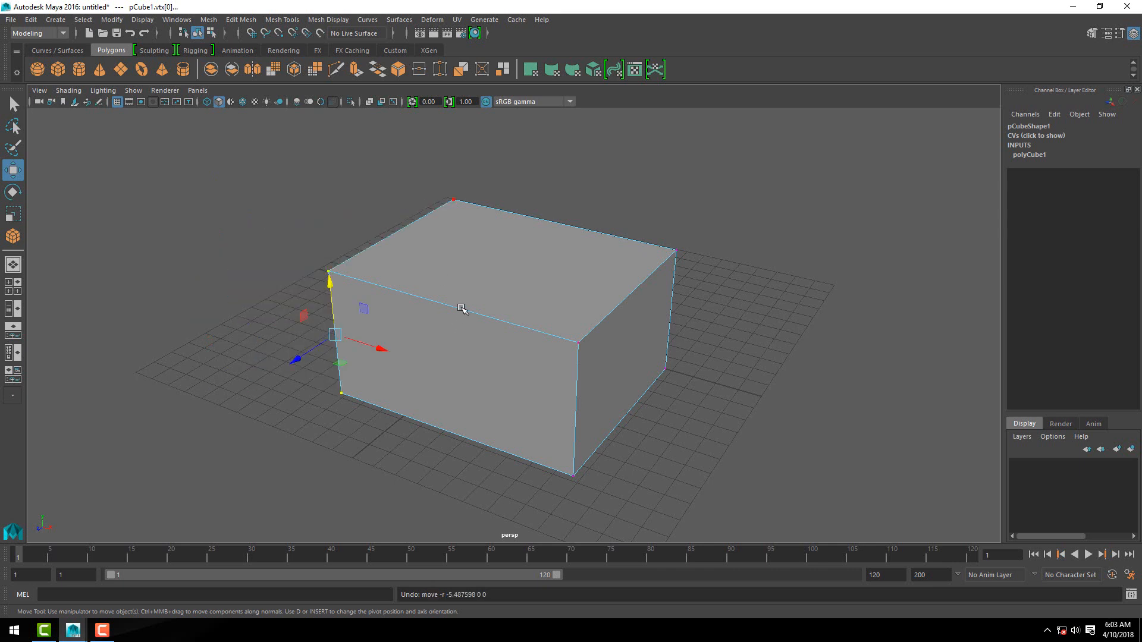
# - Select the cube's front top edge in edge mode and lower it with the Move Tool to about Y 1.68
pyautogui.moveTo(461, 309); pyautogui.dragTo(470, 271, button='right')
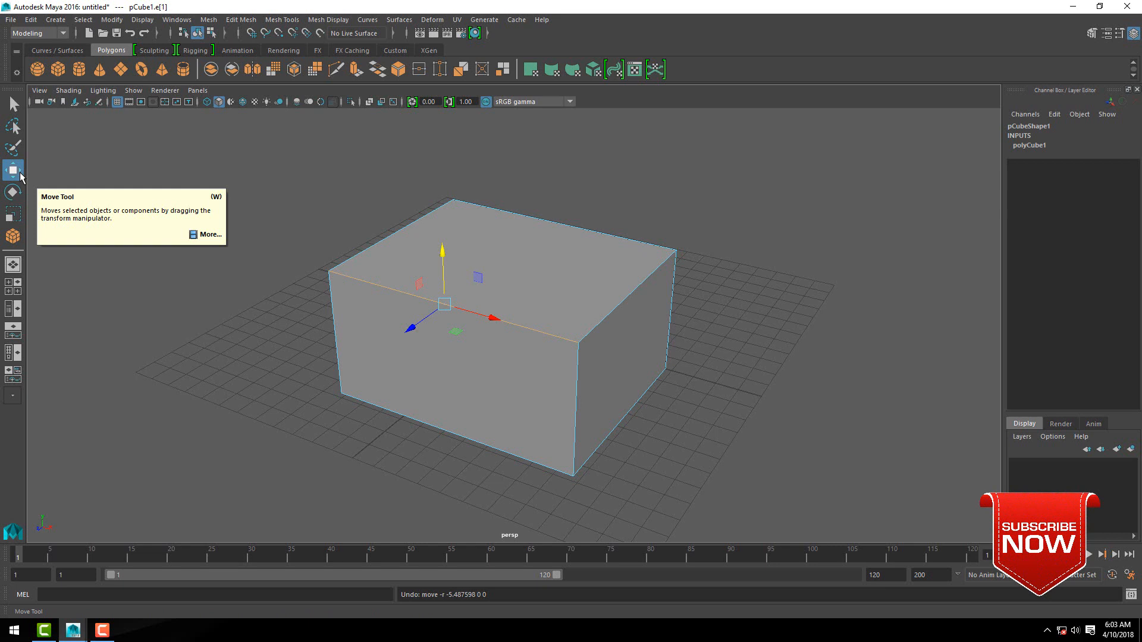
pyautogui.click(13, 105)
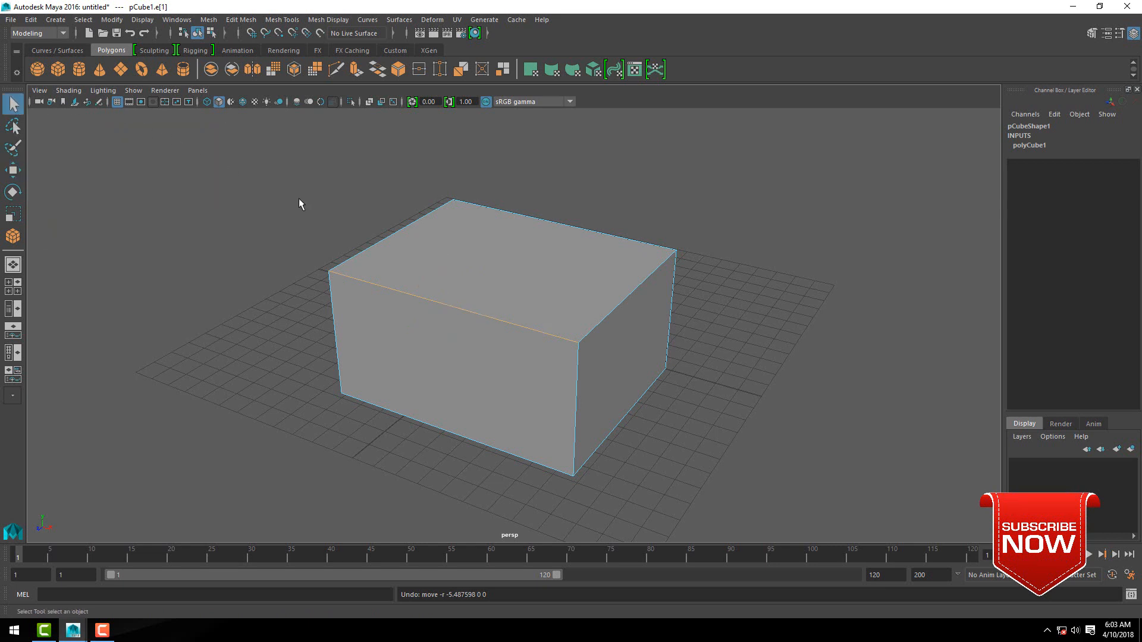
pyautogui.press('w')
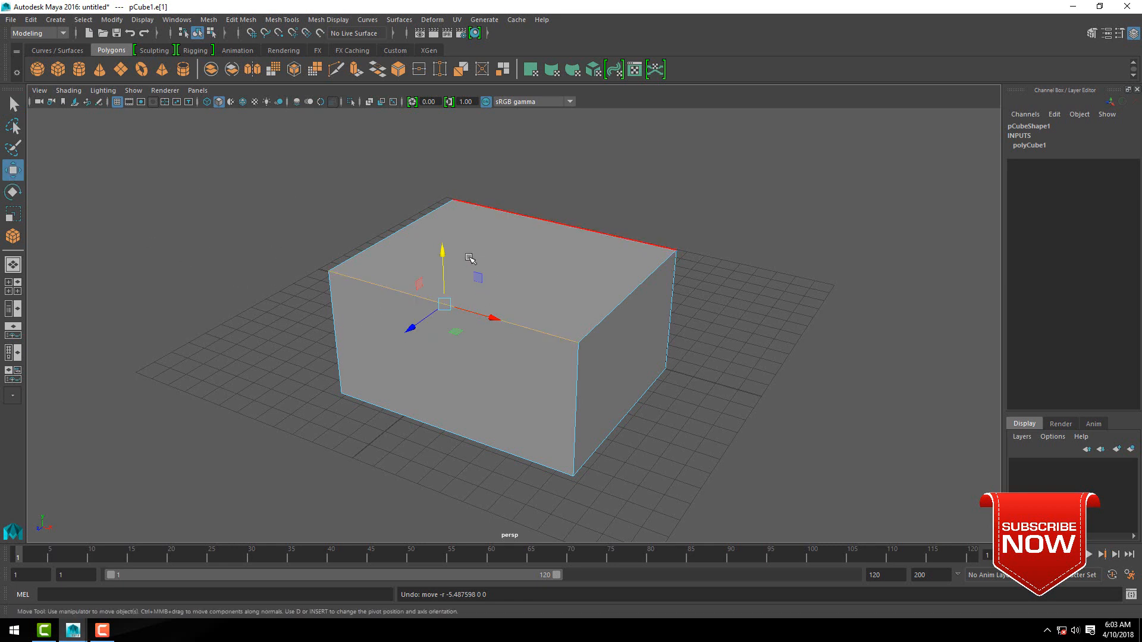
pyautogui.moveTo(443, 254); pyautogui.dragTo(453, 352)
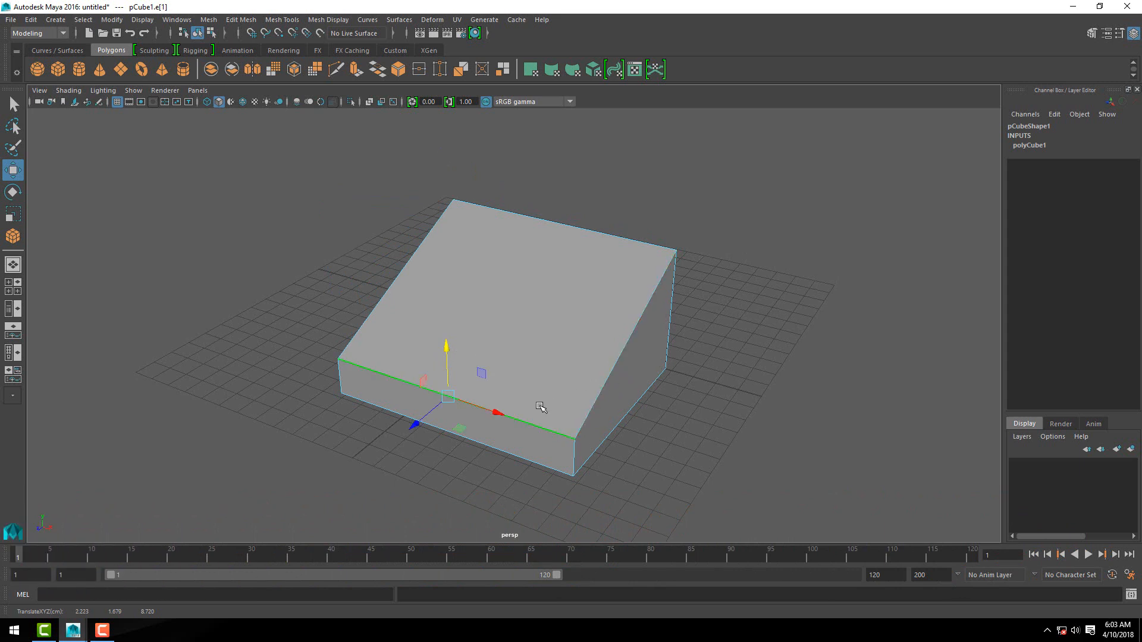
# - Select the low front face in face mode and move it inward along Z toward the back of the shape
pyautogui.moveTo(519, 299); pyautogui.dragTo(518, 331, button='right')
pyautogui.click(484, 433)
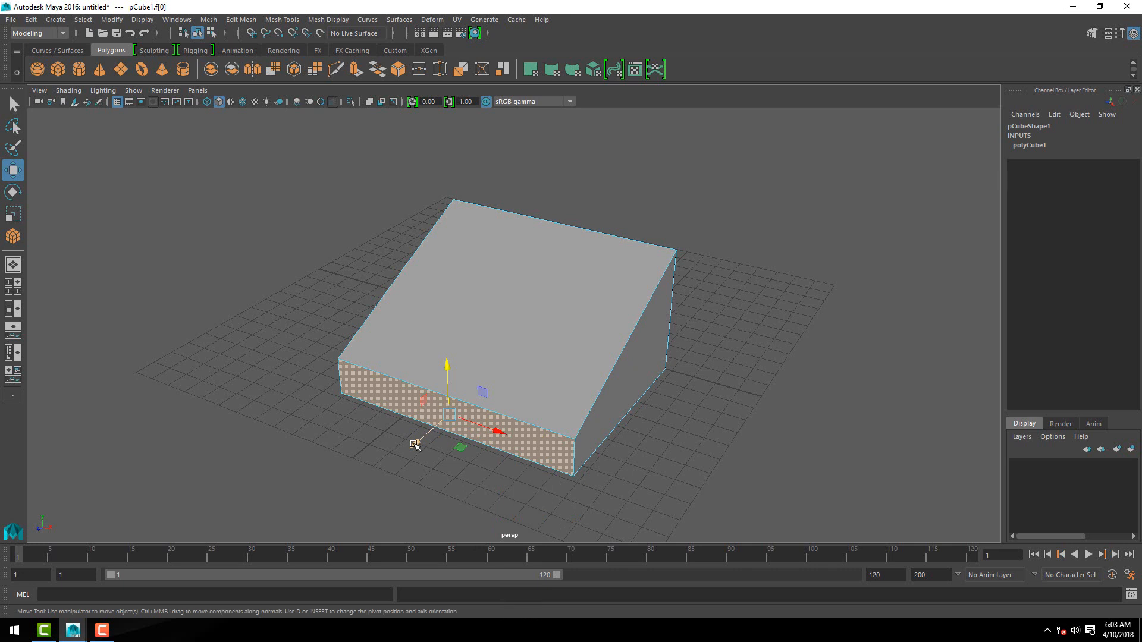
pyautogui.moveTo(415, 445); pyautogui.dragTo(462, 407)
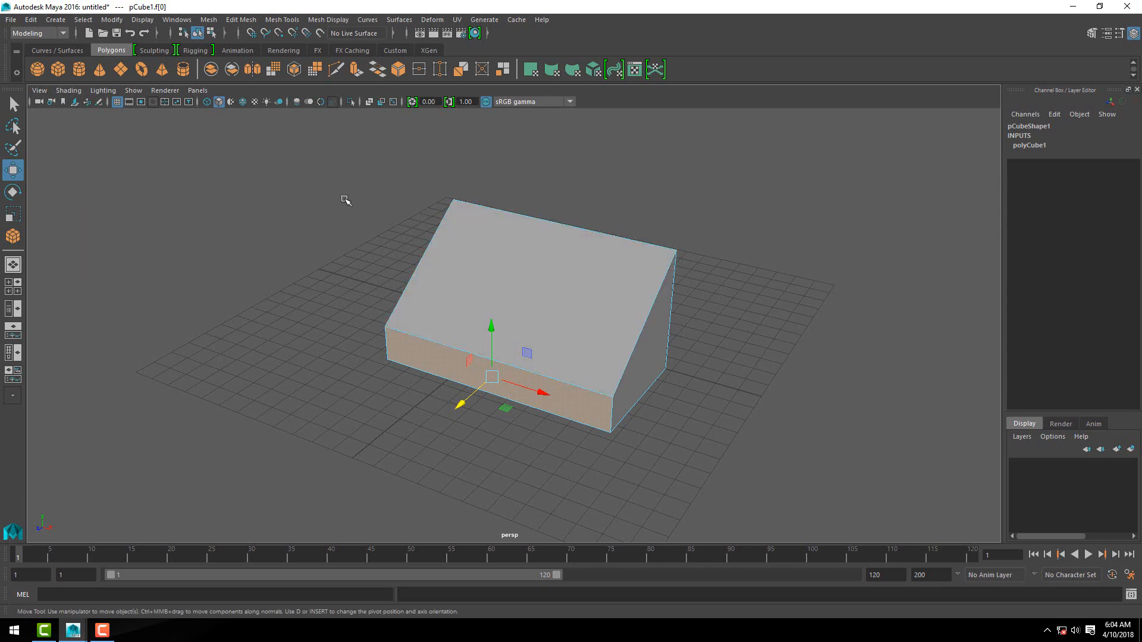
# - Select the whole shape in object mode and rotate it to about -96 degrees around X with the Rotate Tool
pyautogui.press('e')
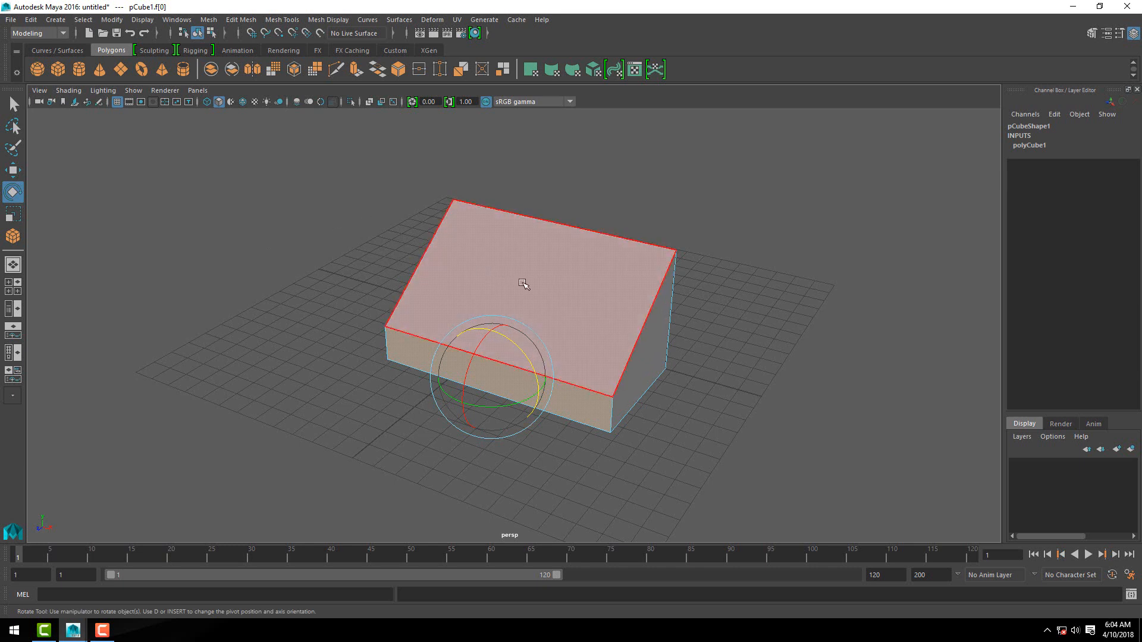
pyautogui.moveTo(473, 262); pyautogui.dragTo(520, 249, button='right')
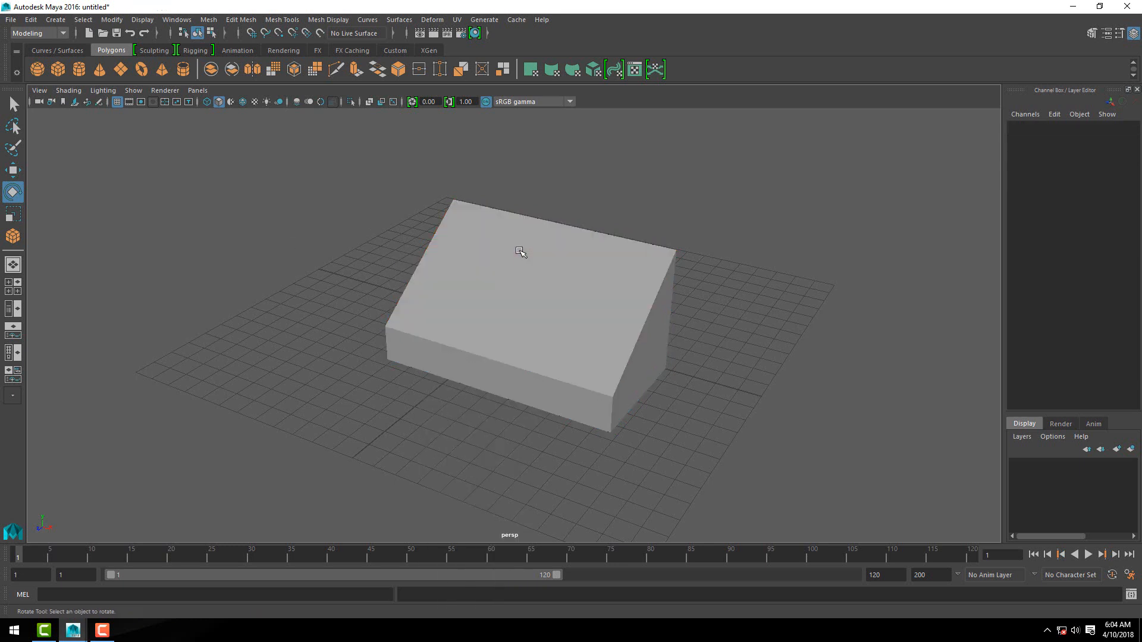
pyautogui.click(531, 260)
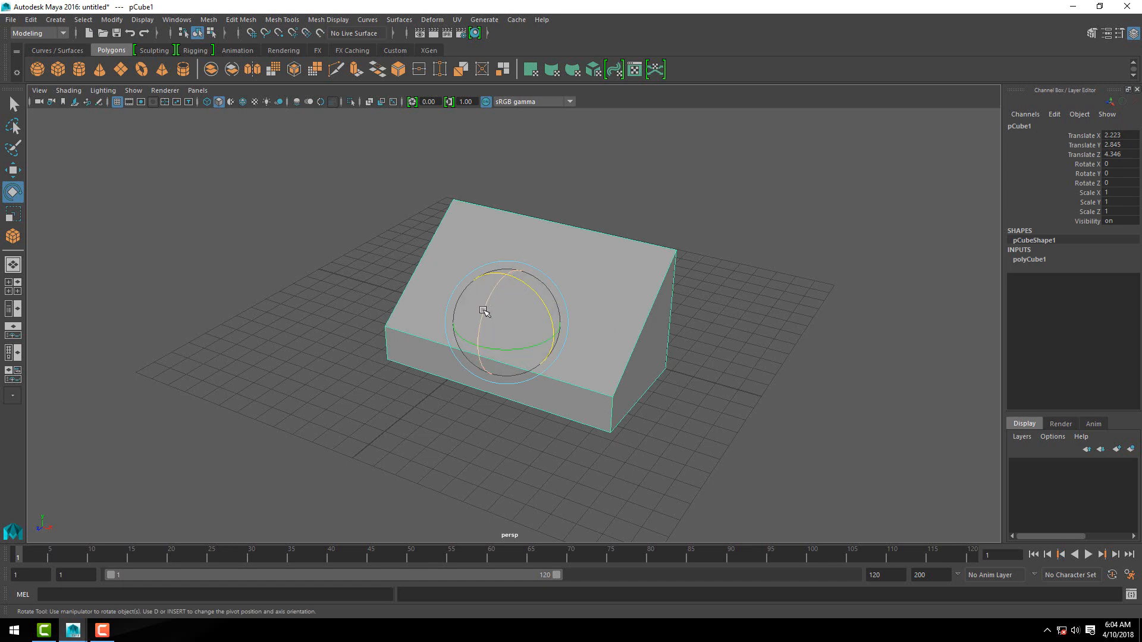
pyautogui.moveTo(484, 313); pyautogui.dragTo(550, 204)
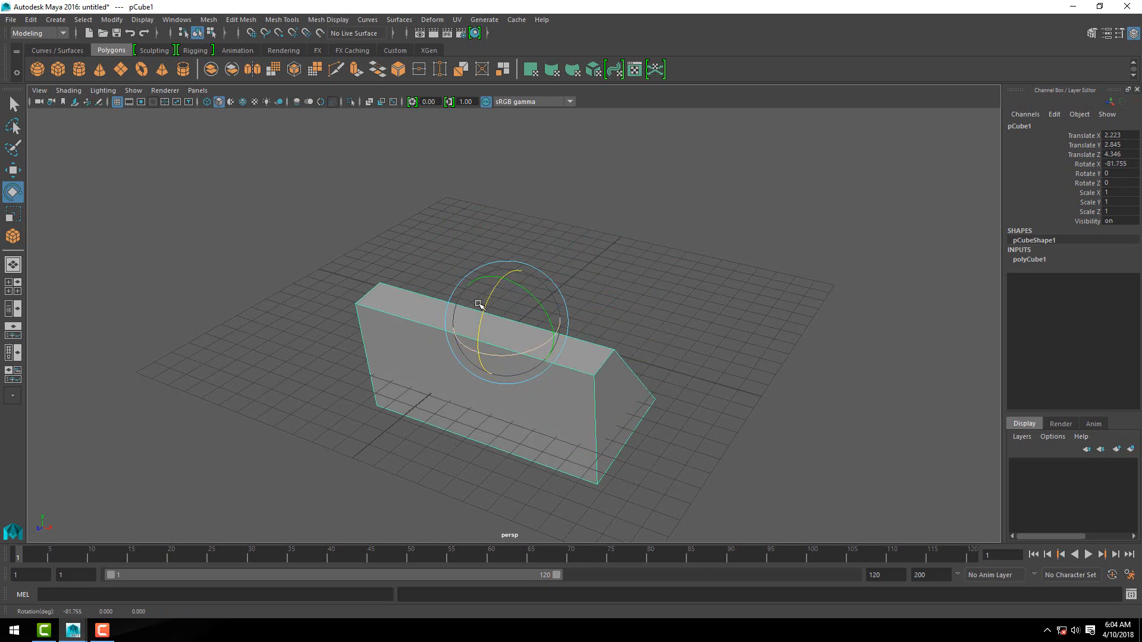
pyautogui.moveTo(482, 306)
pyautogui.mouseDown()
pyautogui.moveTo(487, 294)
pyautogui.moveTo(485, 326)
pyautogui.moveTo(486, 302)
pyautogui.mouseUp()
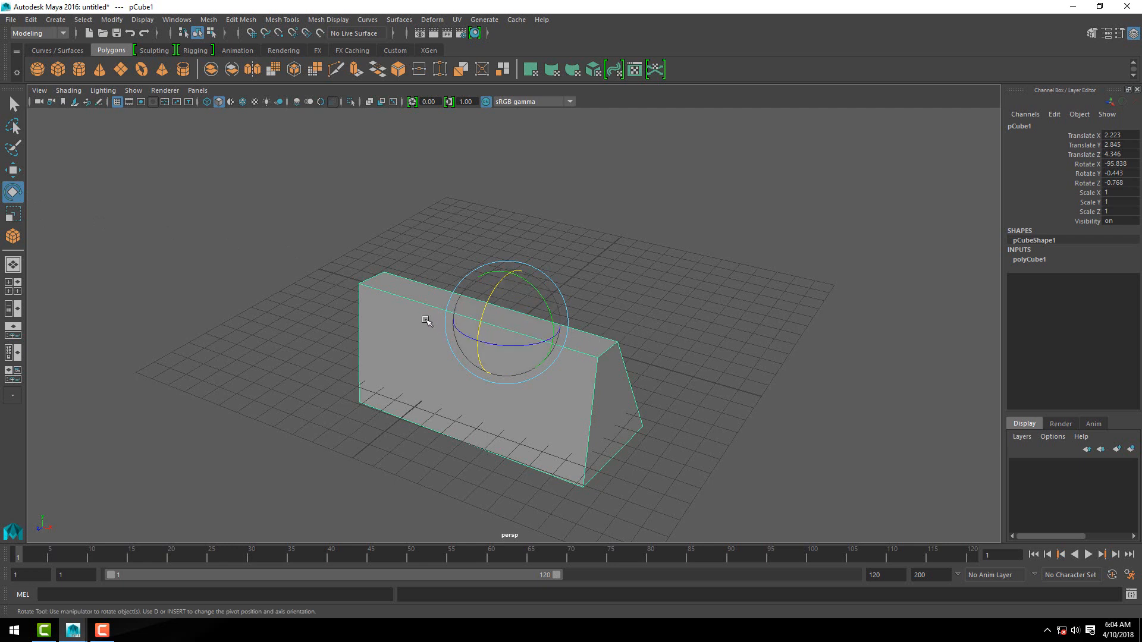
# - Switch to face mode and select the rotated shape's narrow top face
pyautogui.moveTo(418, 300); pyautogui.dragTo(417, 331, button='right')
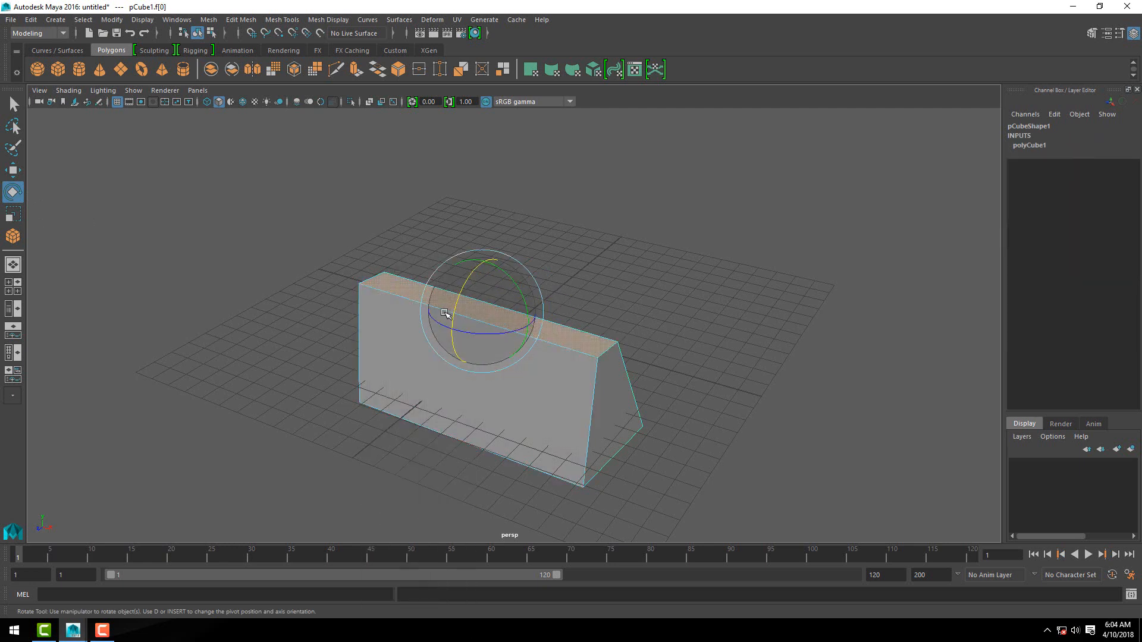
pyautogui.click(396, 282)
pyautogui.rightClick(395, 283)
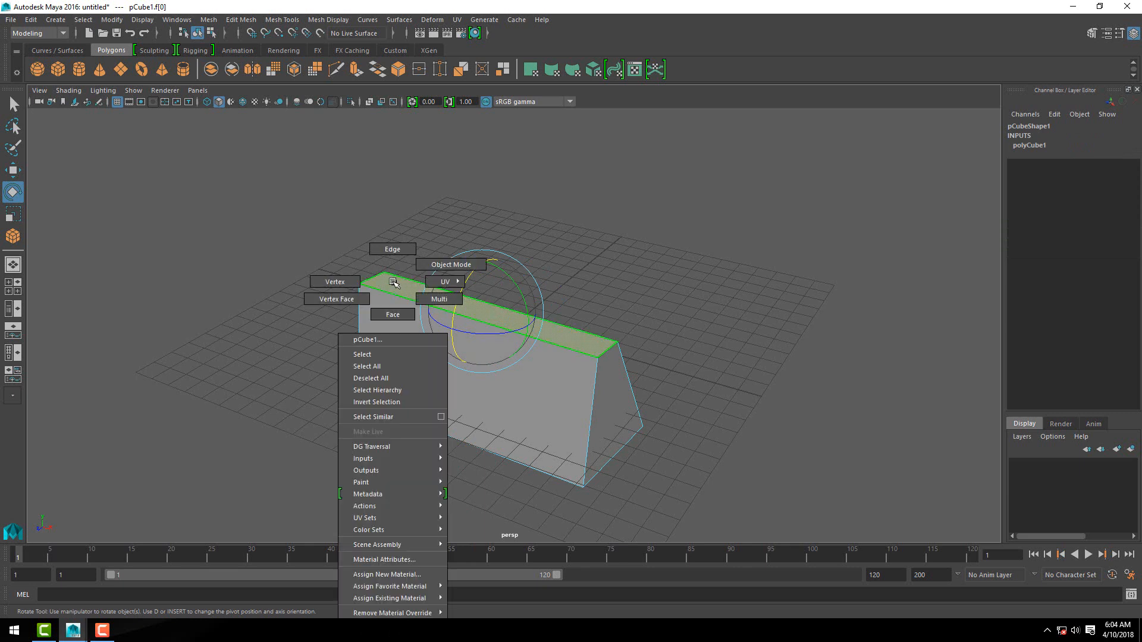
pyautogui.click(394, 283)
# - In vertex mode, select the two left top vertices together, then only the front right top vertex
pyautogui.moveTo(372, 279); pyautogui.dragTo(309, 279, button='right')
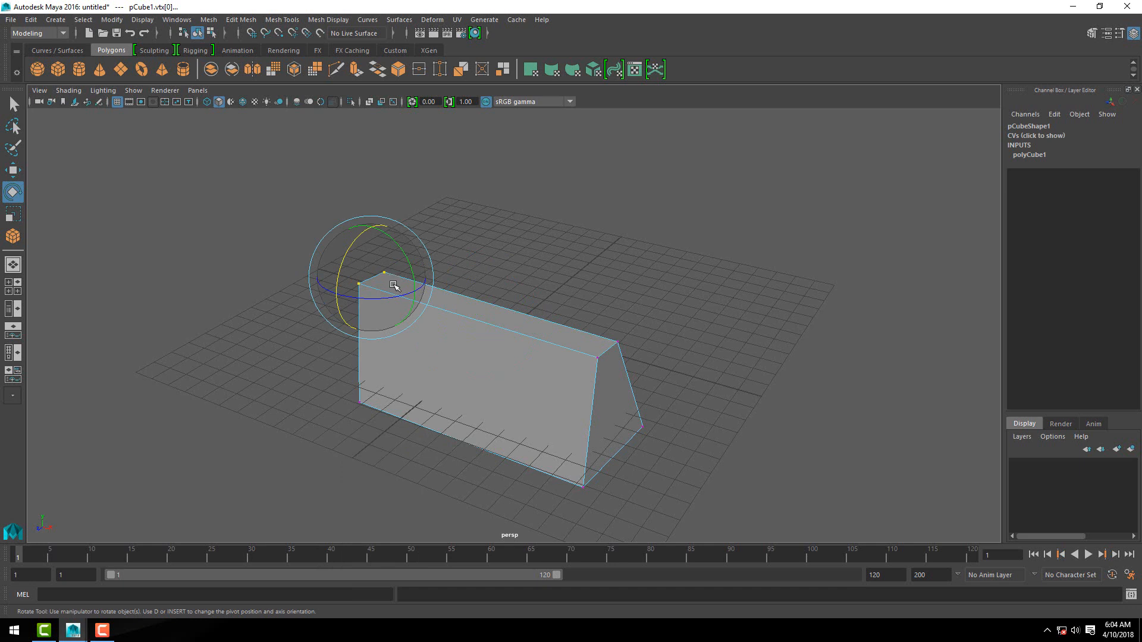
pyautogui.moveTo(395, 242)
pyautogui.mouseDown()
pyautogui.moveTo(407, 272)
pyautogui.moveTo(398, 245)
pyautogui.mouseUp()
pyautogui.click(531, 339)
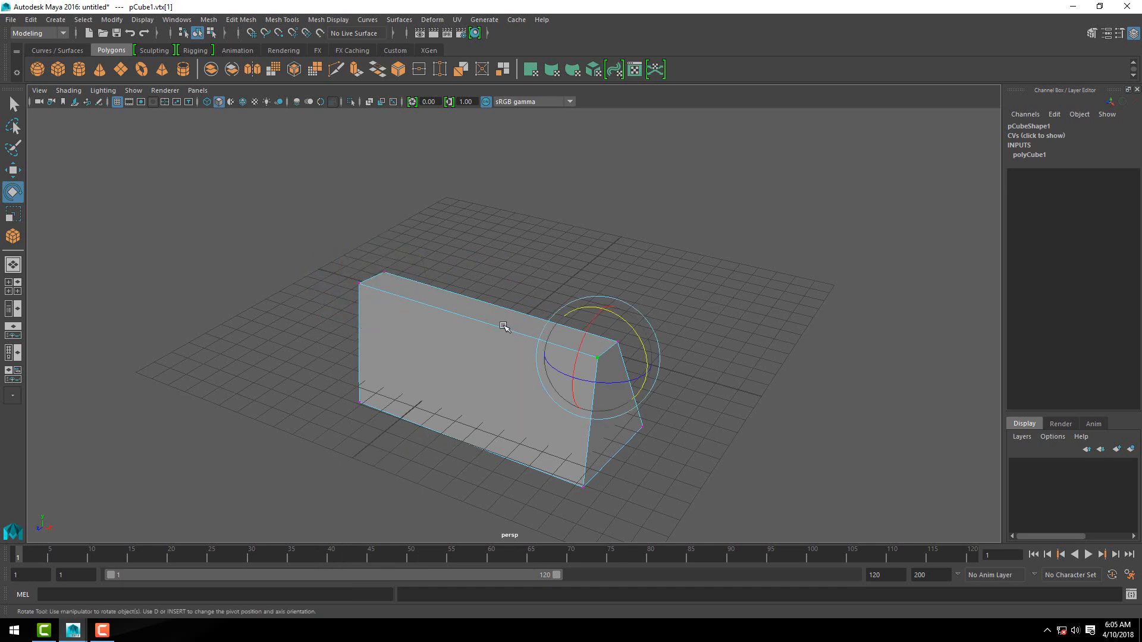
# - Select both long top edges in edge mode and rotate them around X, then around the vertical axis
pyautogui.moveTo(490, 324); pyautogui.dragTo(484, 271, button='right')
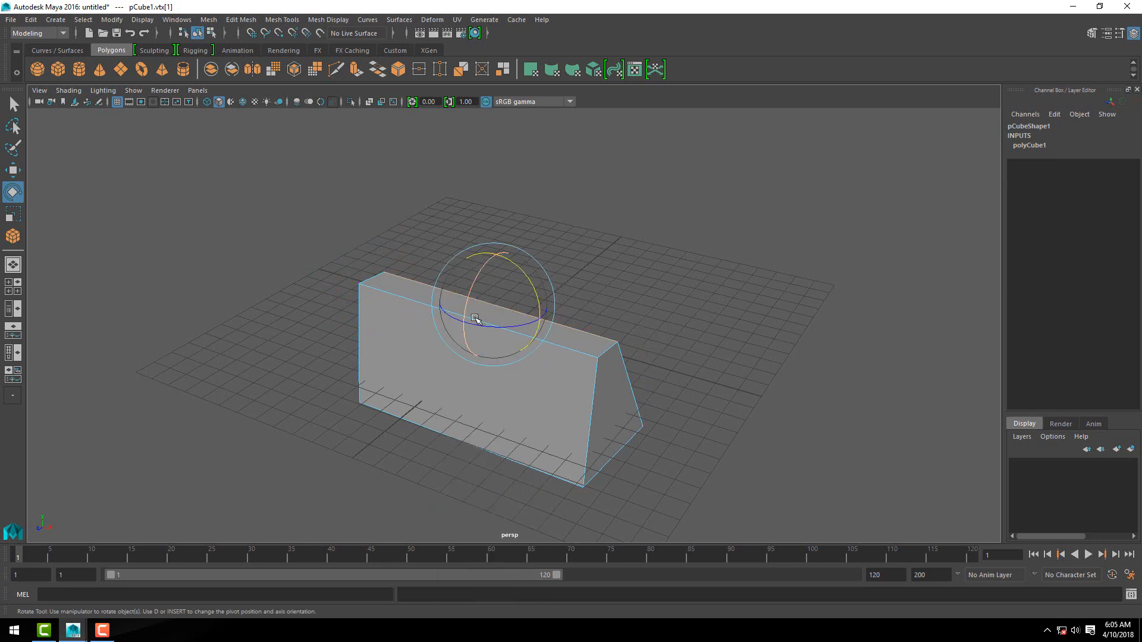
pyautogui.click(476, 319)
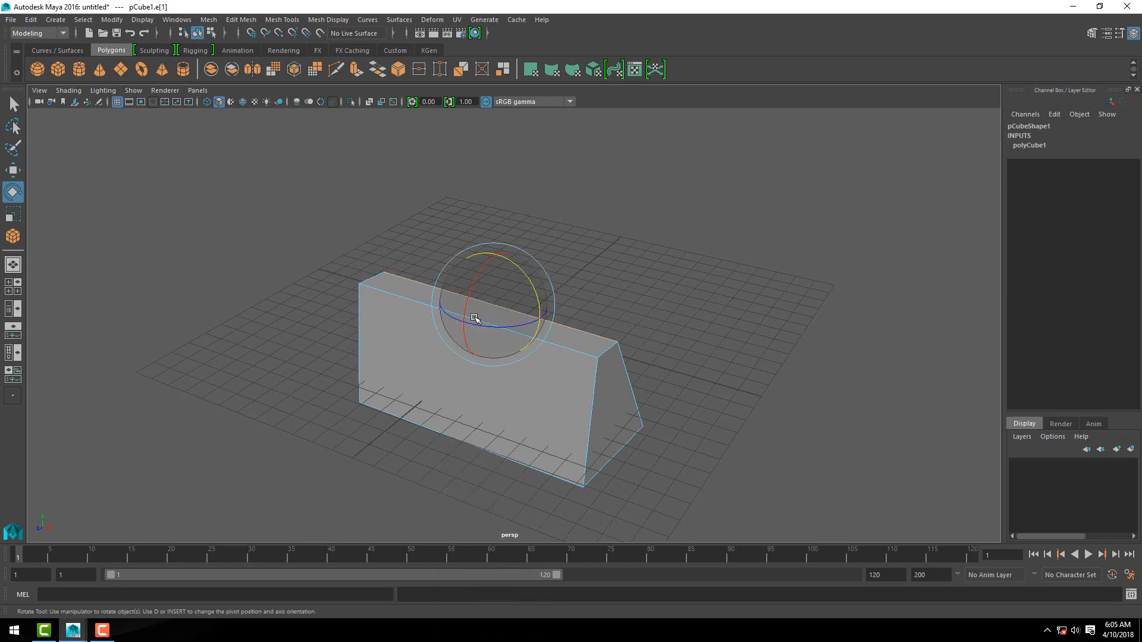
pyautogui.keyDown('shift'); pyautogui.click(408, 299); pyautogui.keyUp('shift')
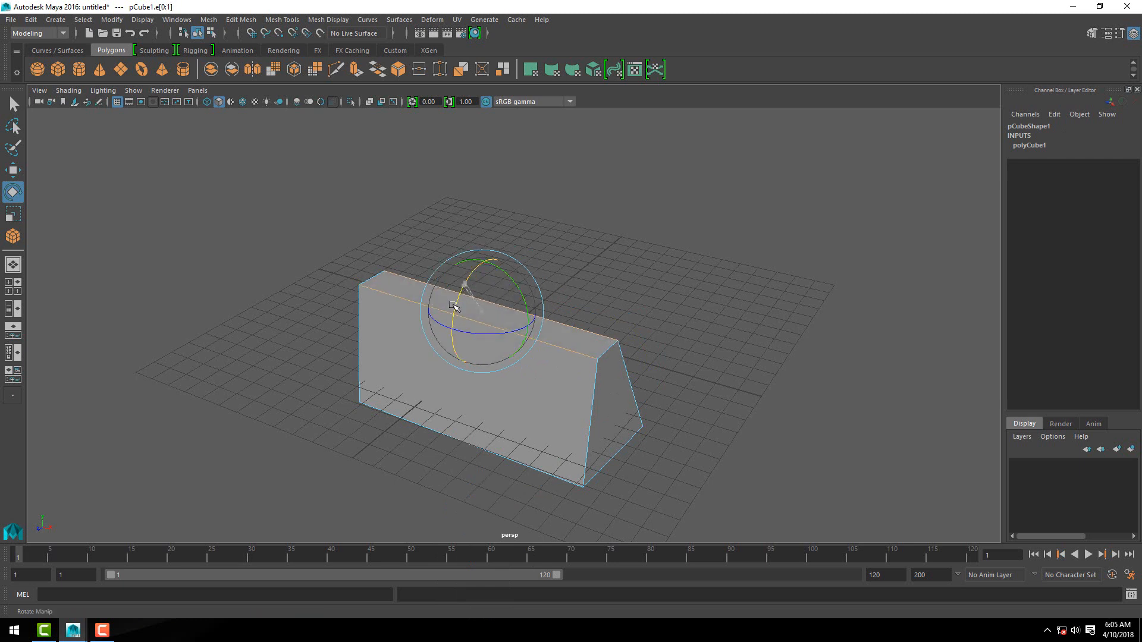
pyautogui.moveTo(454, 306); pyautogui.dragTo(488, 318)
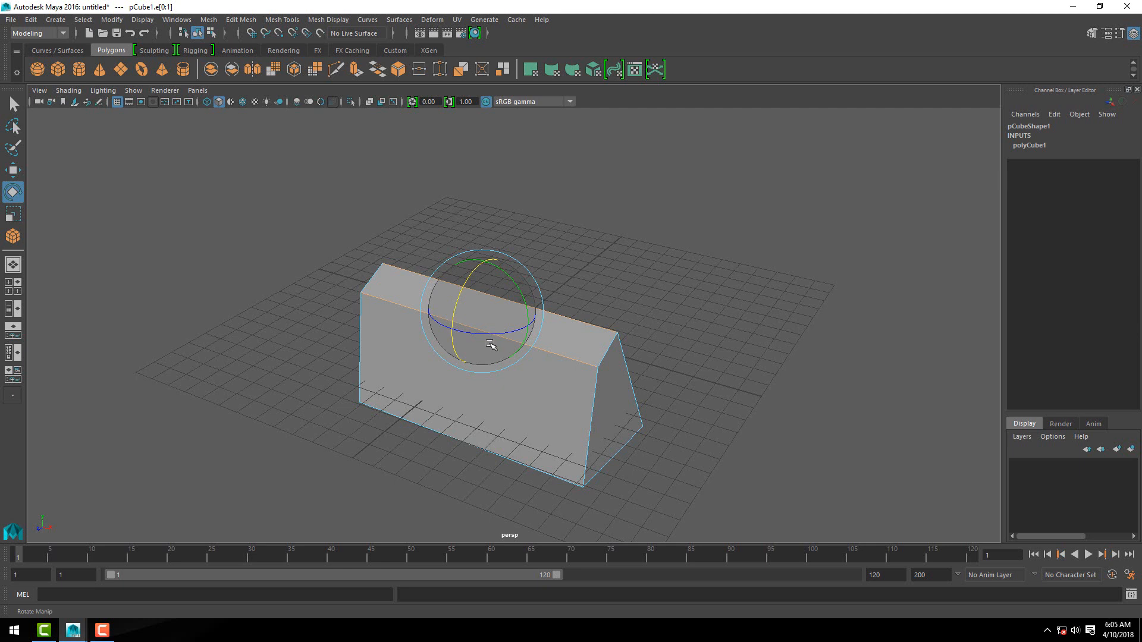
pyautogui.moveTo(481, 331); pyautogui.dragTo(458, 349)
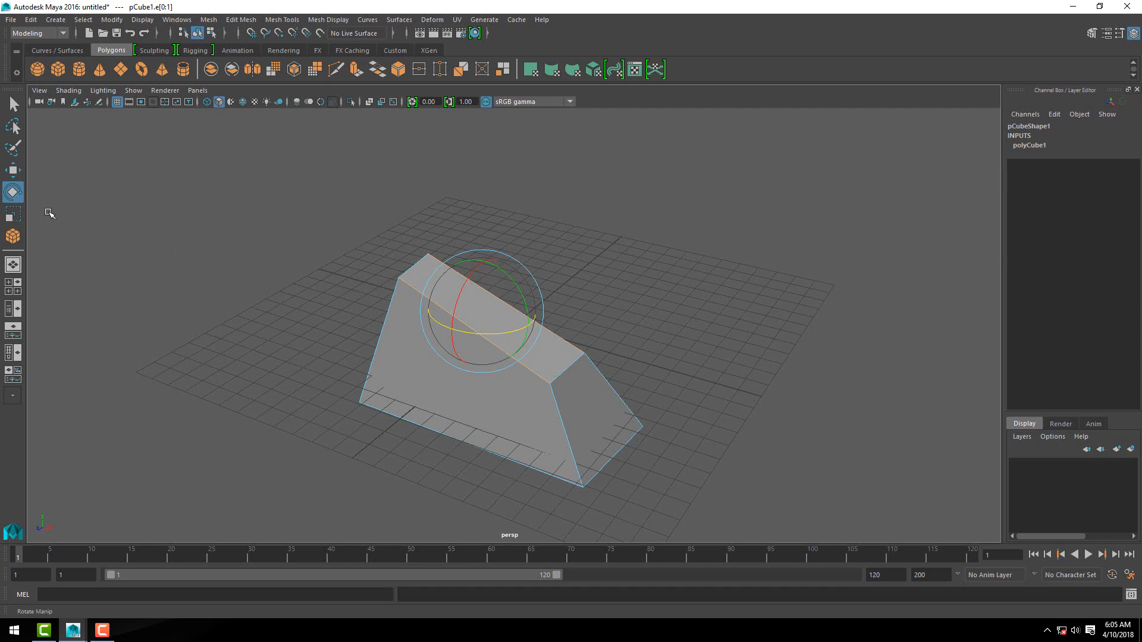
# - In object mode, select the whole shape and scale it uniformly to about 1.738 with the Scale Tool
pyautogui.click(15, 215)
pyautogui.press('q')
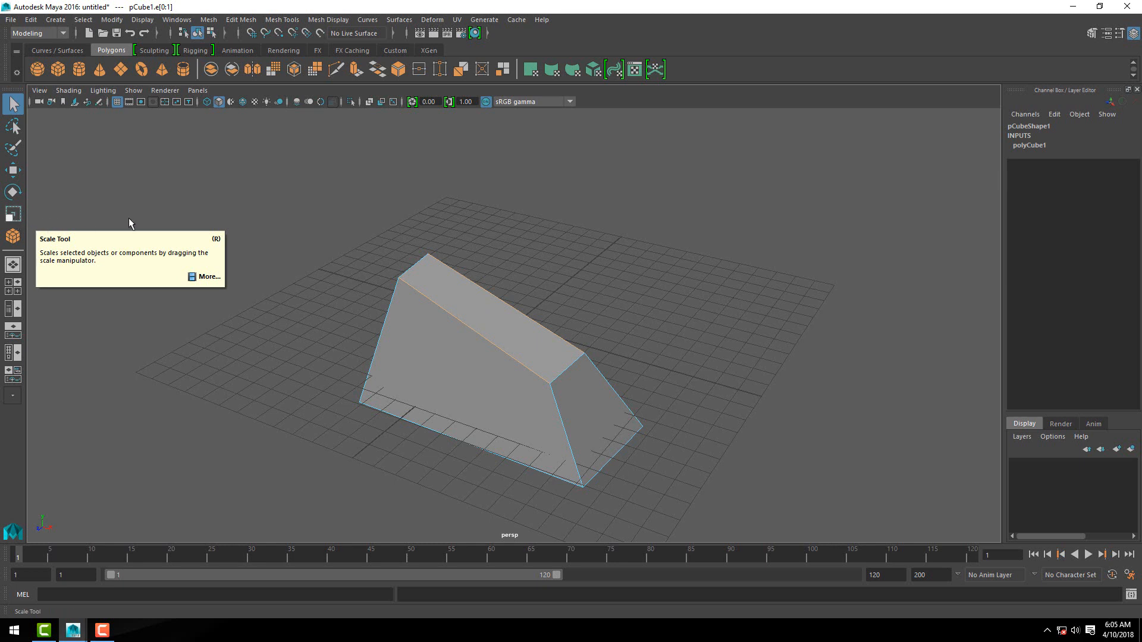
pyautogui.press('r')
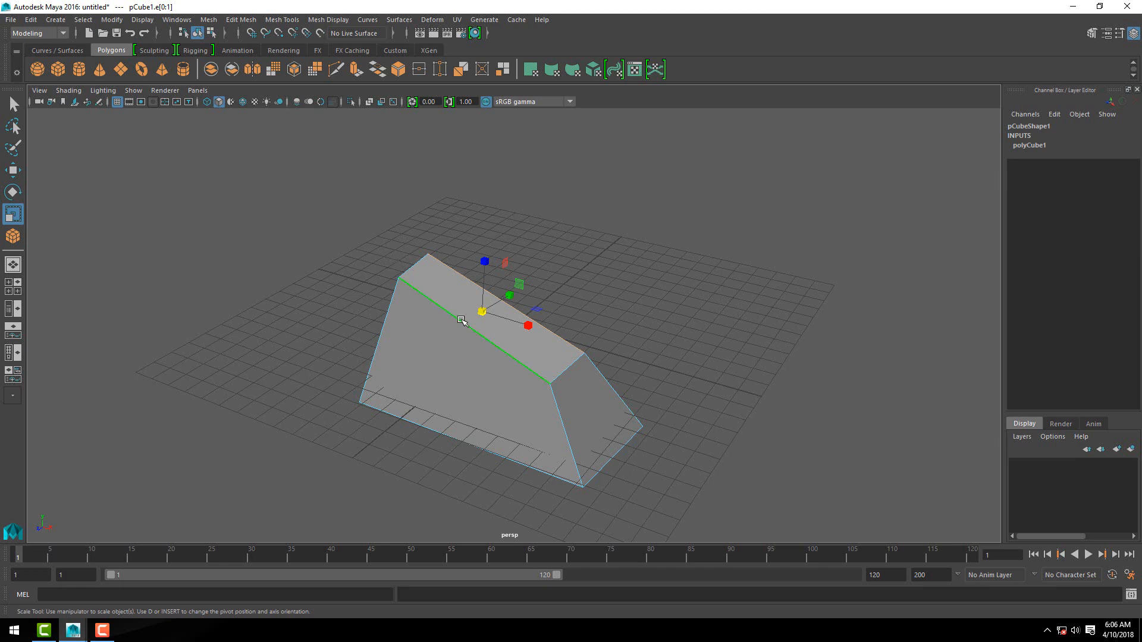
pyautogui.moveTo(461, 320); pyautogui.dragTo(522, 280, button='right')
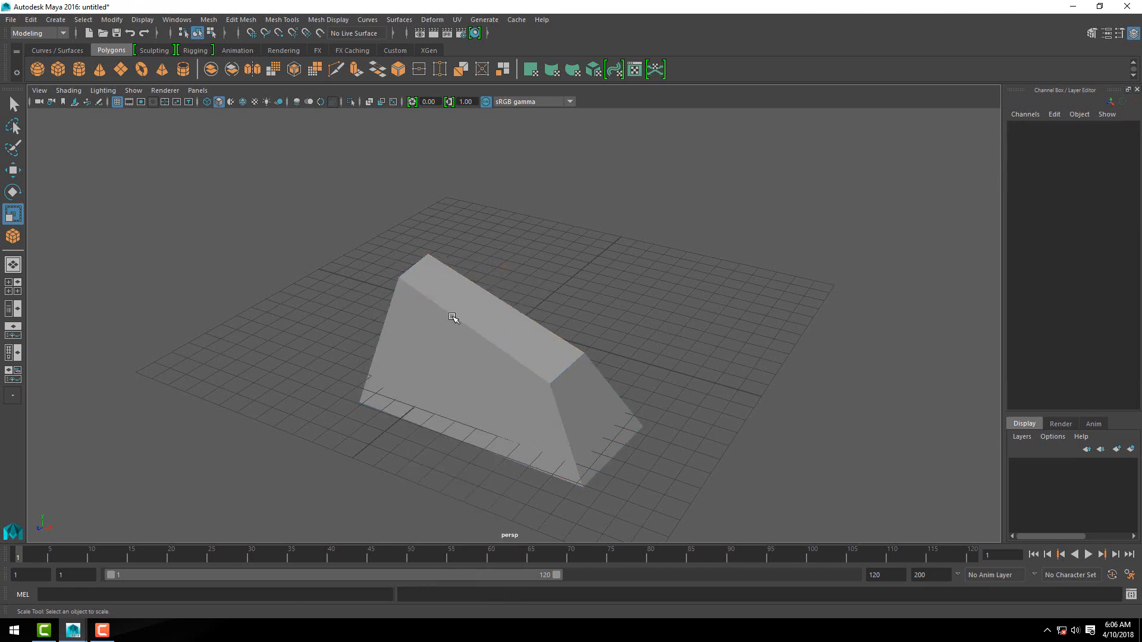
pyautogui.click(451, 317)
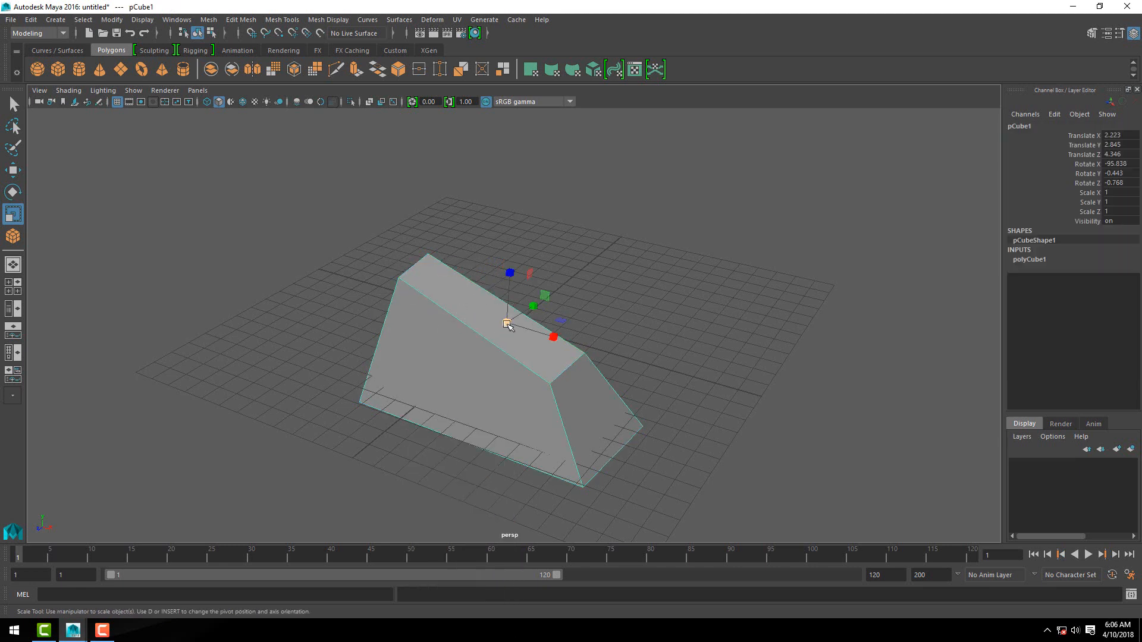
pyautogui.moveTo(507, 323); pyautogui.dragTo(710, 316)
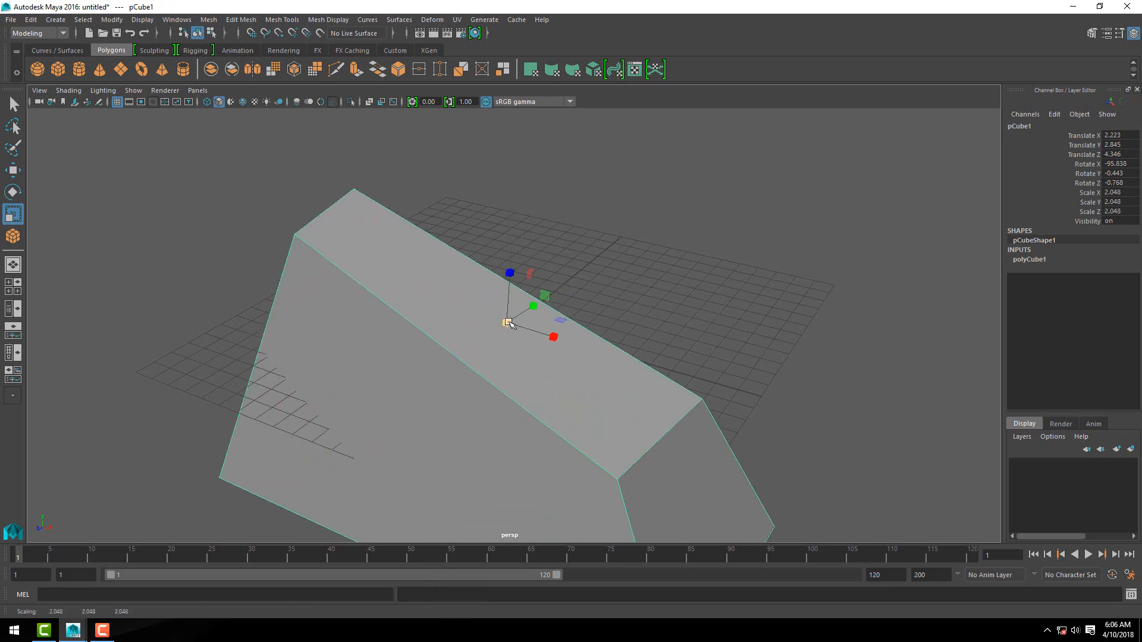
pyautogui.moveTo(506, 323); pyautogui.dragTo(447, 342)
# - Scale the shape along its individual axes to about 1.235 in X, 2.627 in Y and 1.06 in Z
pyautogui.scroll(-2, 476, 345)
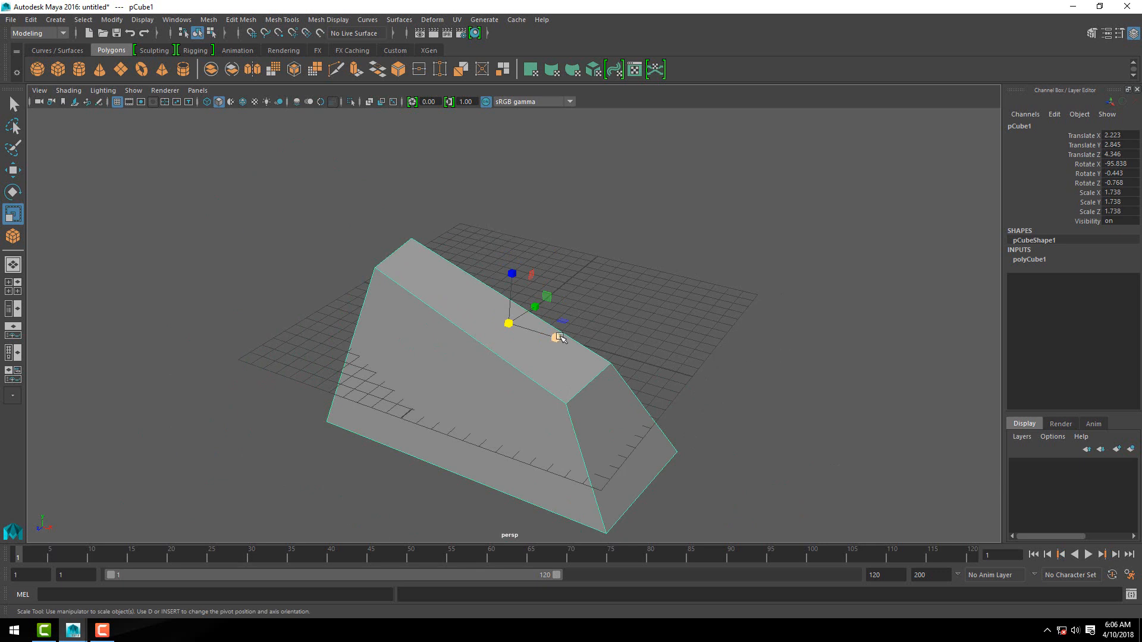
pyautogui.moveTo(556, 336); pyautogui.dragTo(534, 357)
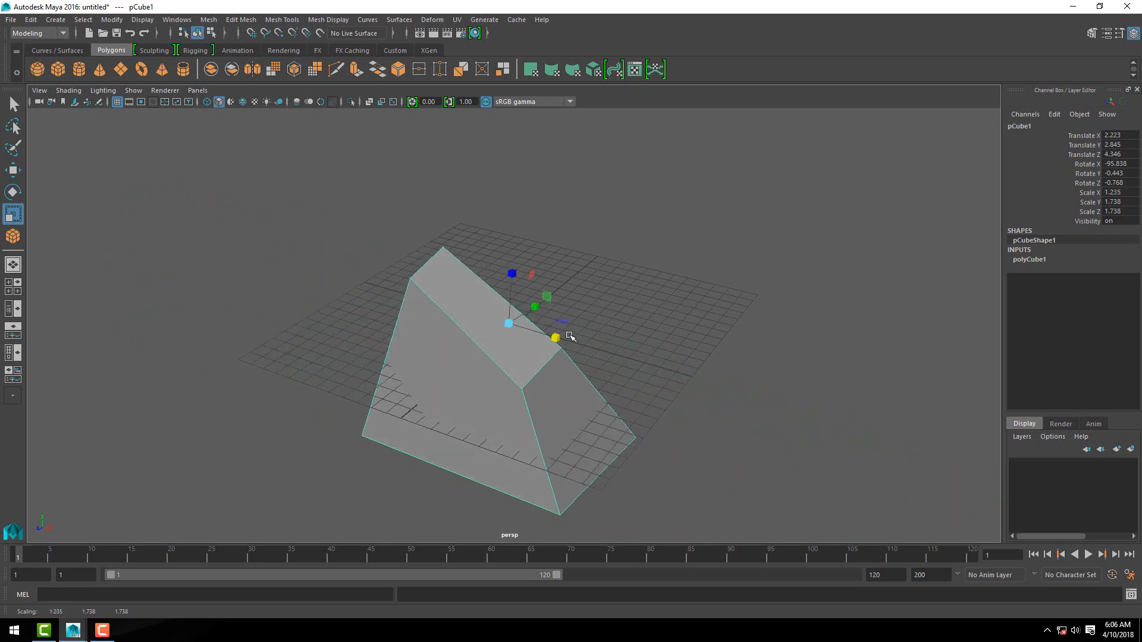
pyautogui.moveTo(537, 308); pyautogui.dragTo(502, 298)
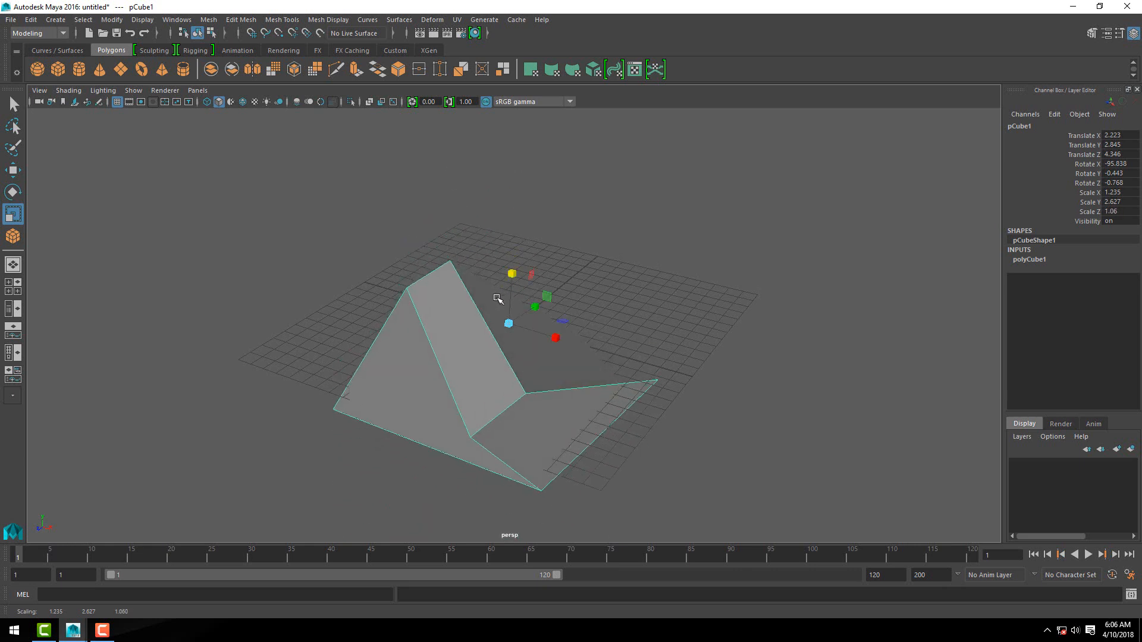
# - In vertex mode, select the four corner vertices of the sloping upper face and scale them along individual axes, widening the face in X
pyautogui.moveTo(510, 401); pyautogui.dragTo(454, 298, button='right')
pyautogui.click(526, 392)
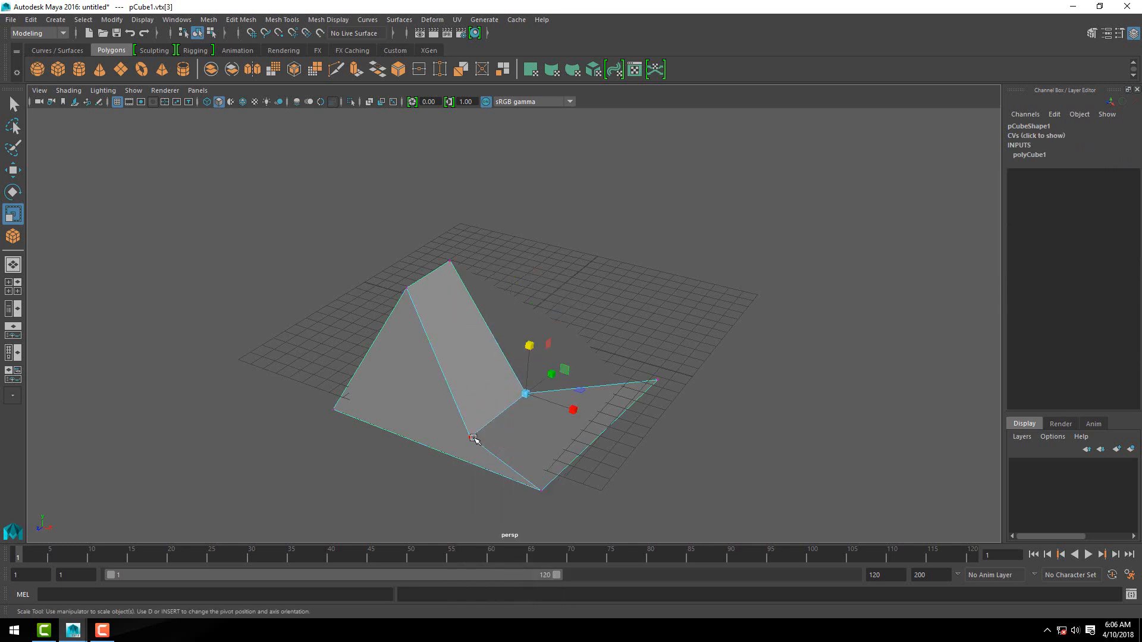
pyautogui.keyDown('shift'); pyautogui.click(469, 438); pyautogui.keyUp('shift')
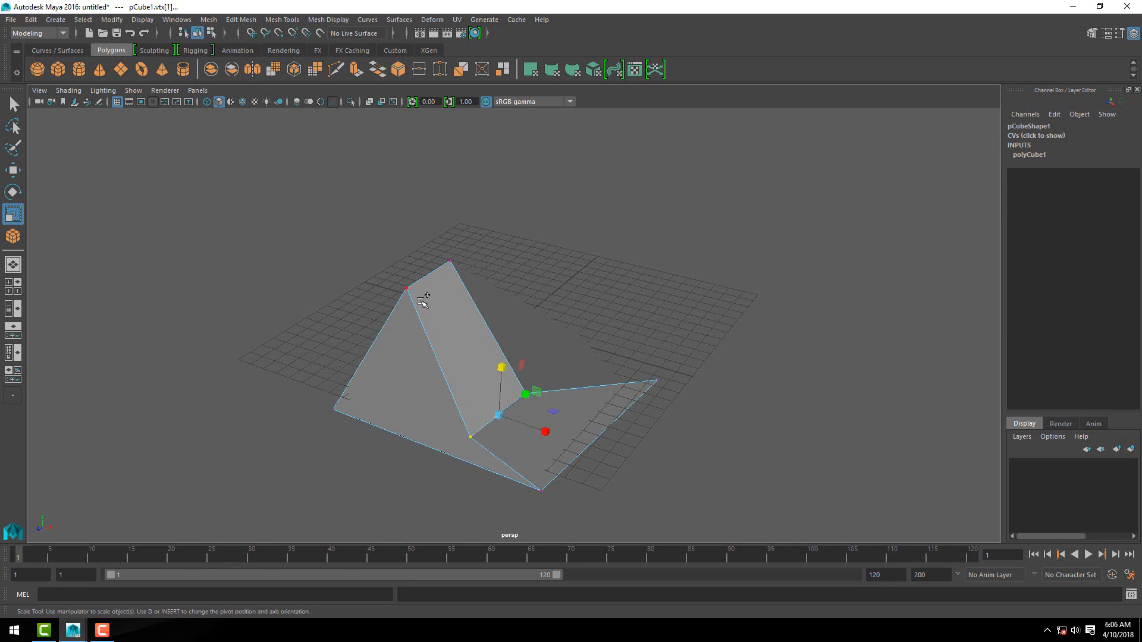
pyautogui.keyDown('shift'); pyautogui.click(406, 288); pyautogui.keyUp('shift')
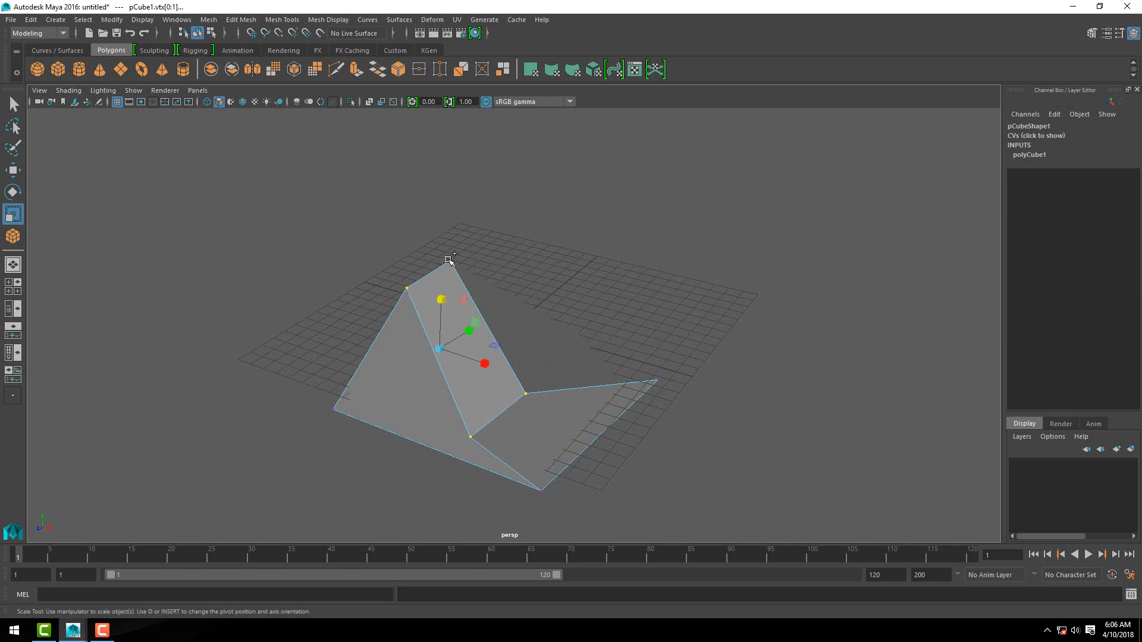
pyautogui.keyDown('shift'); pyautogui.click(450, 260); pyautogui.keyUp('shift')
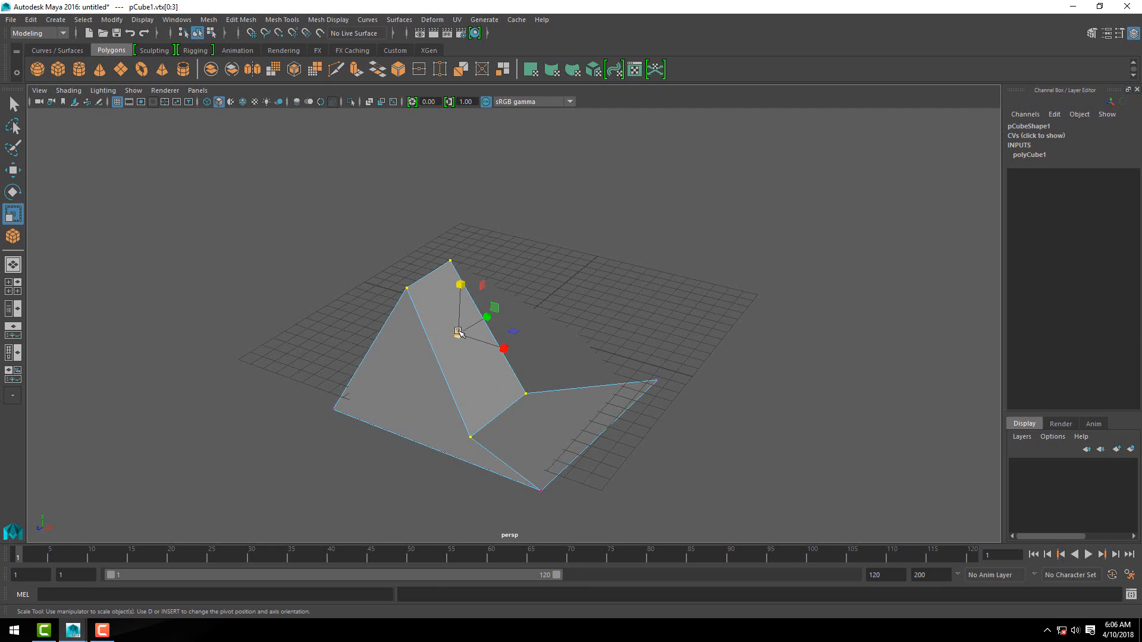
pyautogui.moveTo(457, 335); pyautogui.dragTo(533, 364)
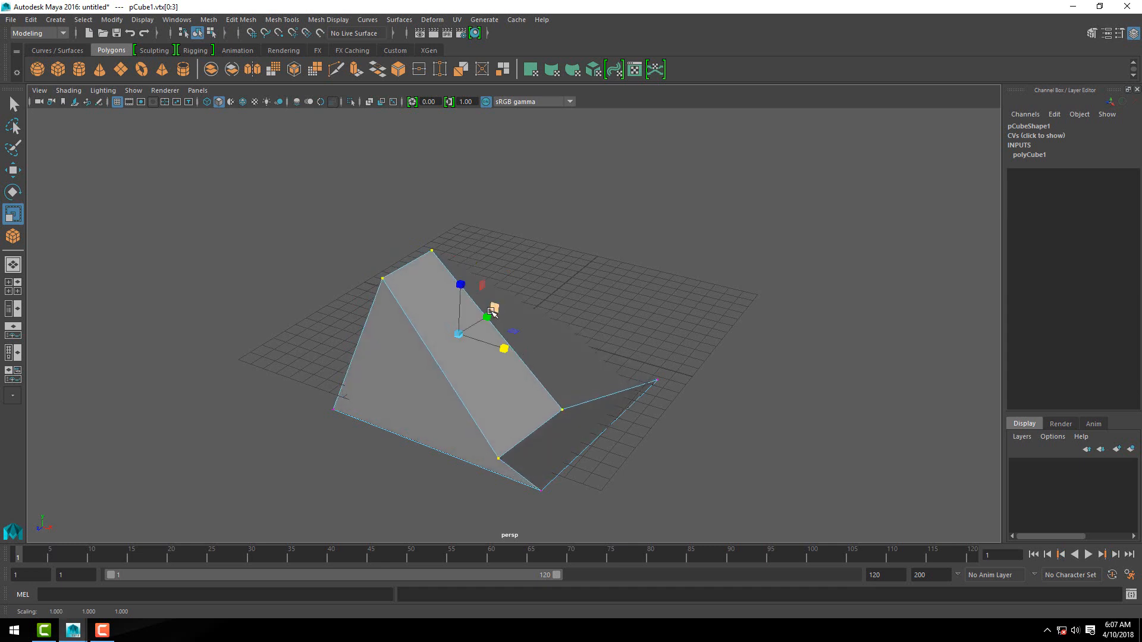
pyautogui.moveTo(486, 317); pyautogui.dragTo(466, 359)
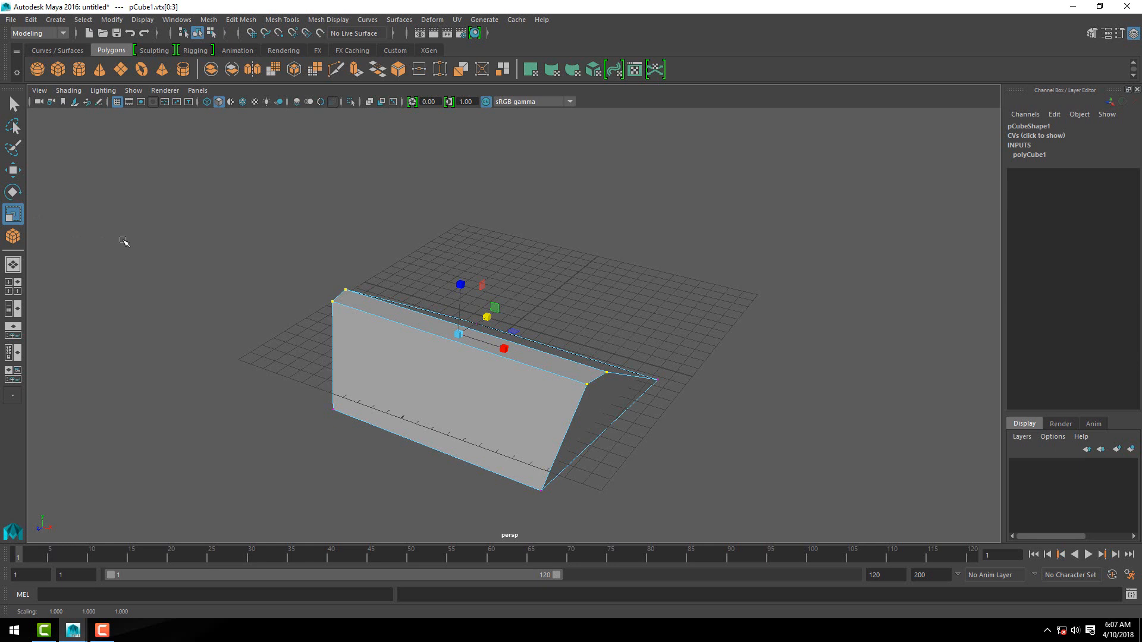
# - Return to object mode, select the whole shape and delete it from the scene
pyautogui.rightClick(448, 352)
pyautogui.moveTo(483, 290); pyautogui.dragTo(486, 283, button='right')
pyautogui.click(470, 351)
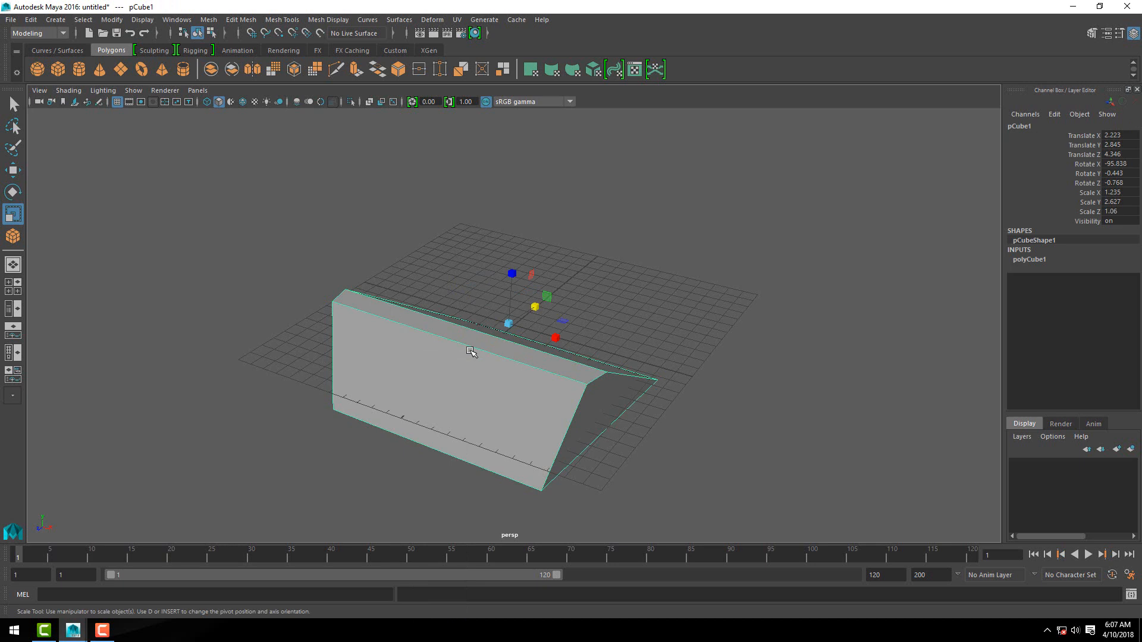
pyautogui.press('Delete')
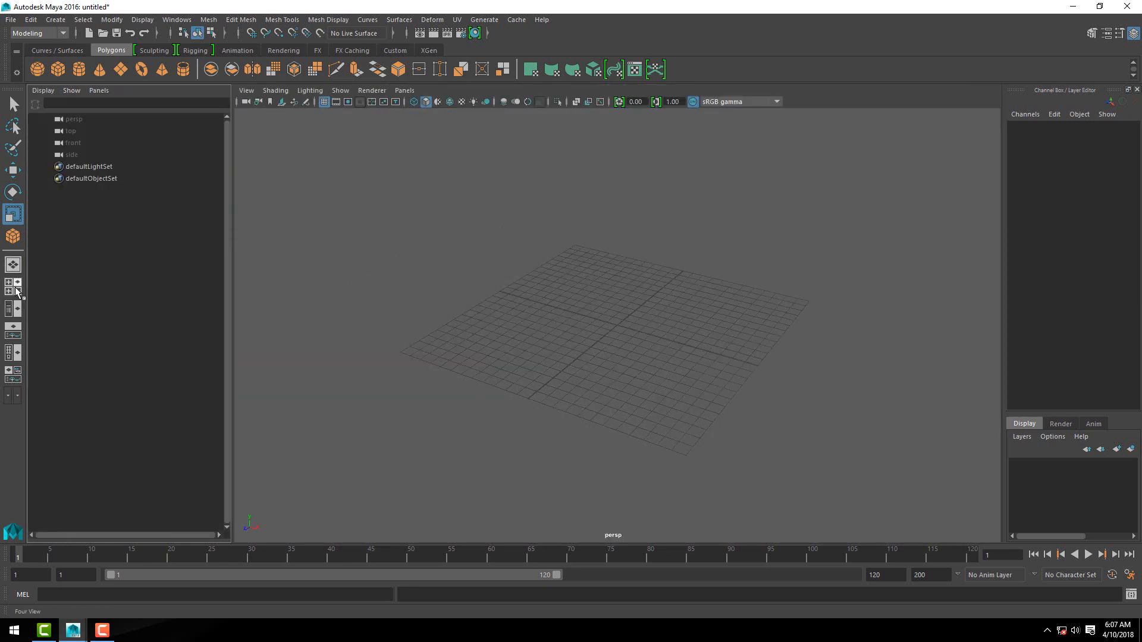
# - Switch the panel layout to single perspective, then four views, then back to the perspective and Outliner layout
pyautogui.click(14, 308)
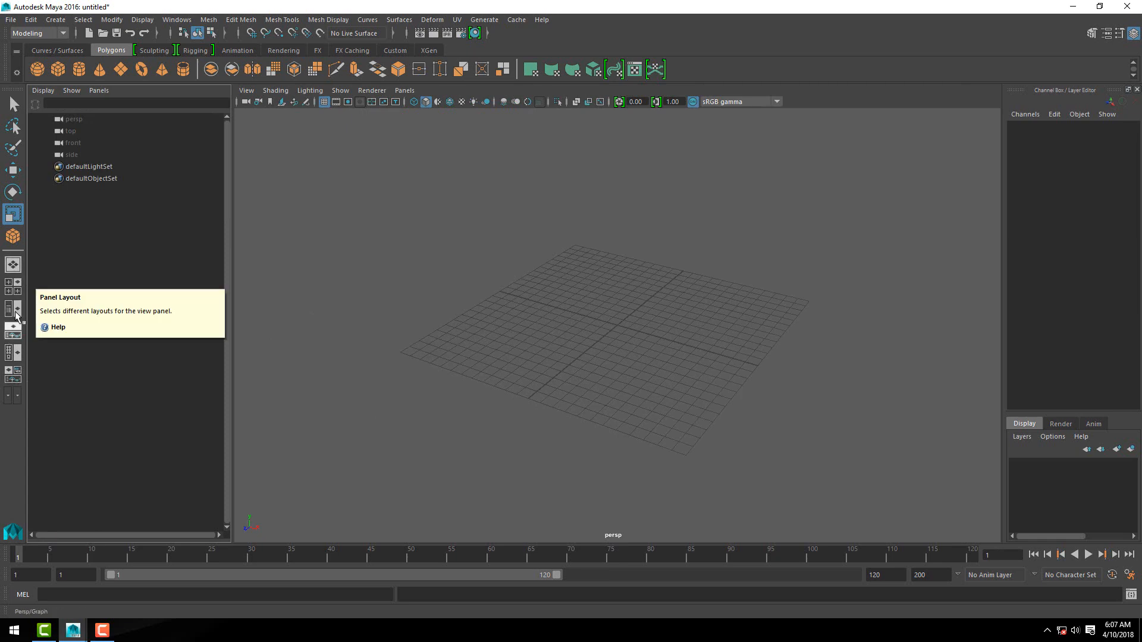
pyautogui.click(13, 268)
pyautogui.click(22, 292)
pyautogui.click(14, 308)
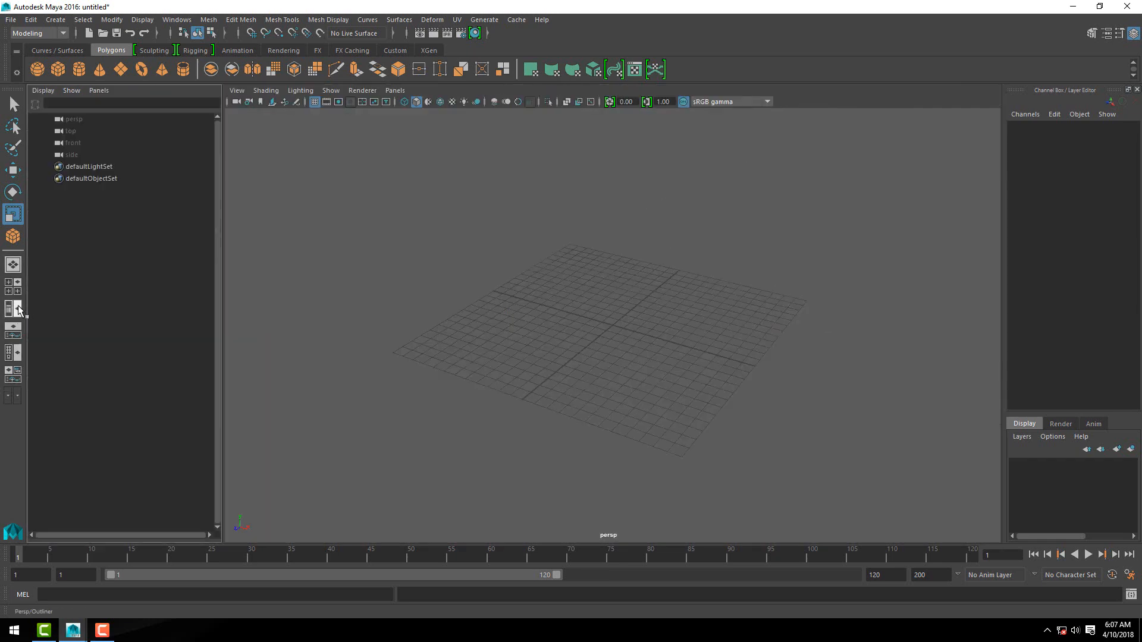